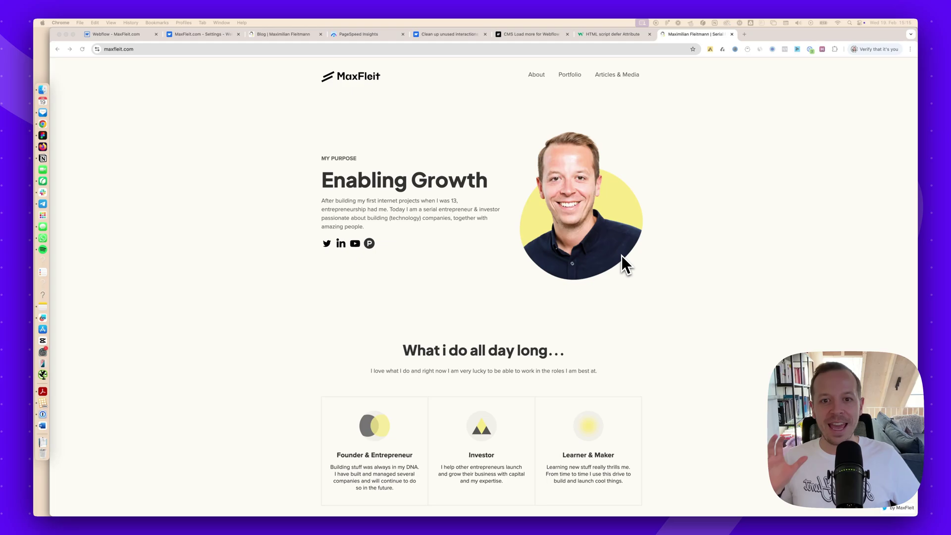
# - Open the site's Custom code settings from the site settings dashboard
pyautogui.scroll(-5, 639, 240)
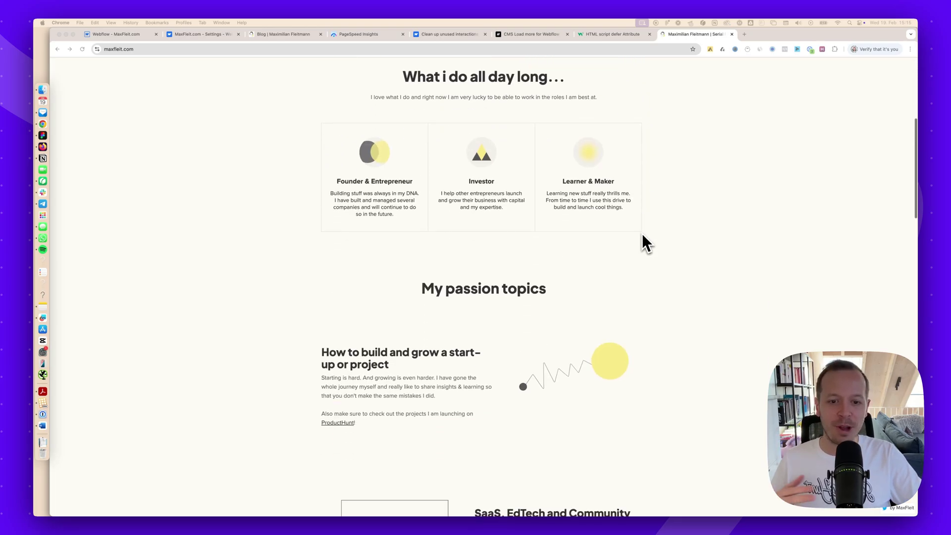
pyautogui.scroll(5, 642, 233)
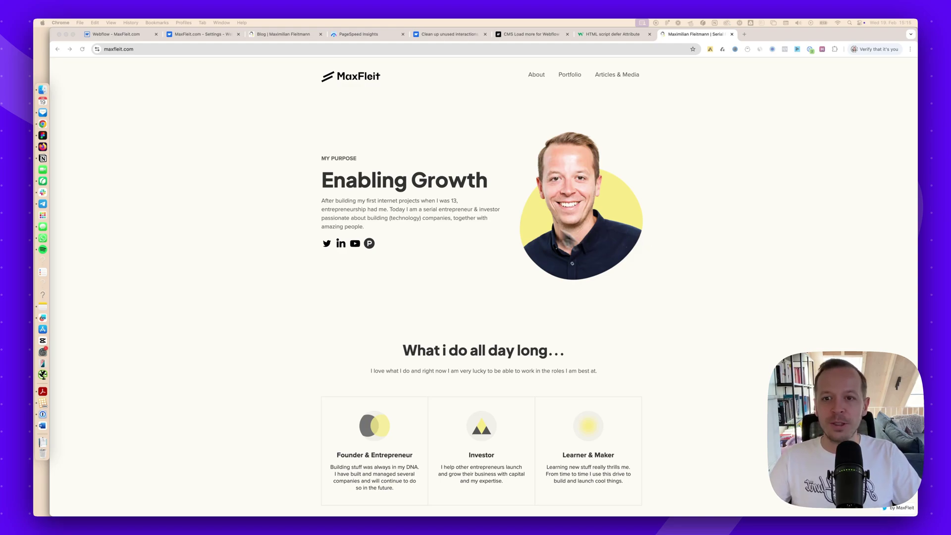
pyautogui.click(138, 37)
pyautogui.click(202, 38)
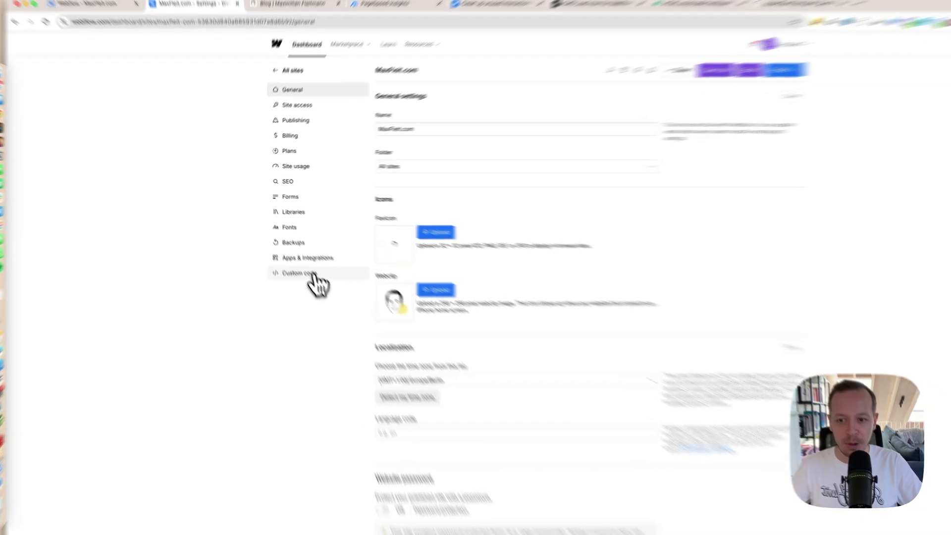
pyautogui.click(300, 256)
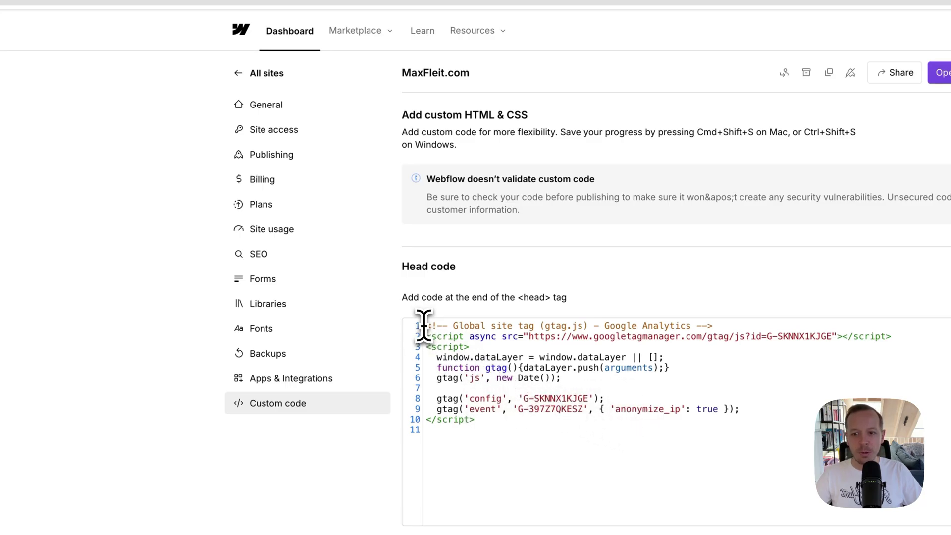
# - Select the Google Analytics gtag script in the Head code editor to review it
pyautogui.moveTo(424, 325); pyautogui.dragTo(562, 435)
pyautogui.click(517, 427)
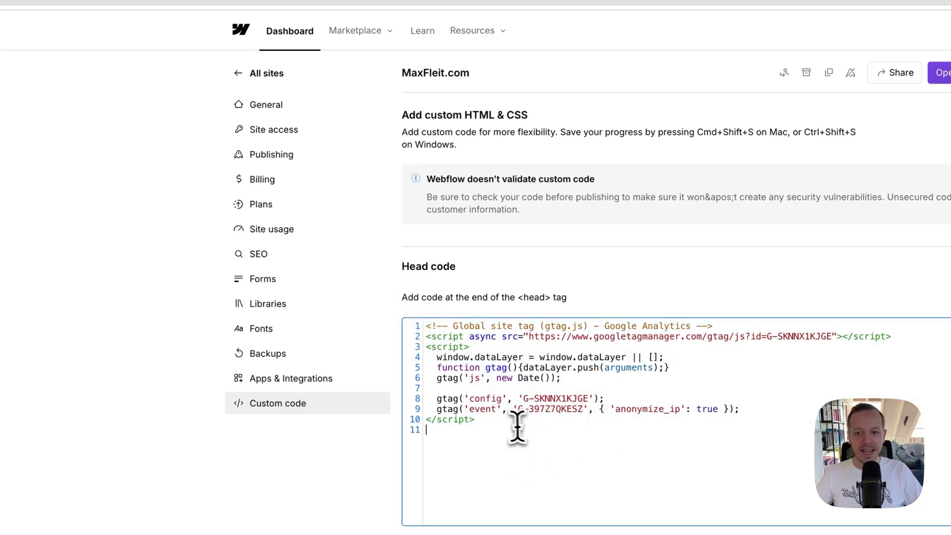
pyautogui.hotkey('ctrl', 'a')
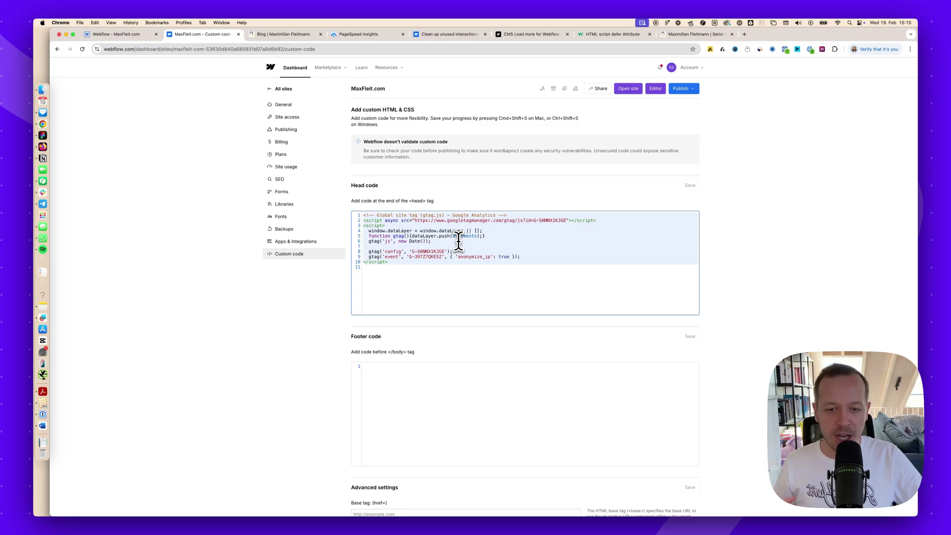
pyautogui.click(460, 251)
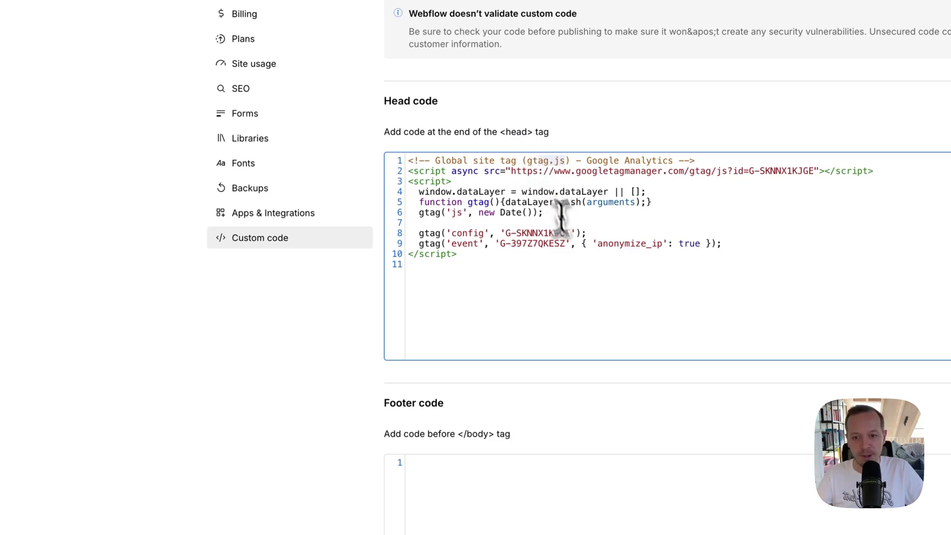
pyautogui.hotkey('ctrl', 'a')
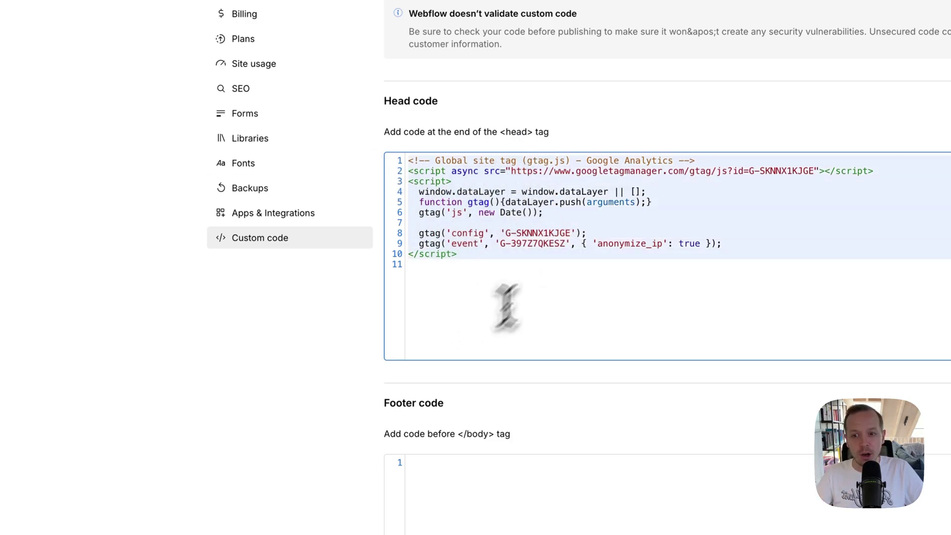
pyautogui.click(560, 192)
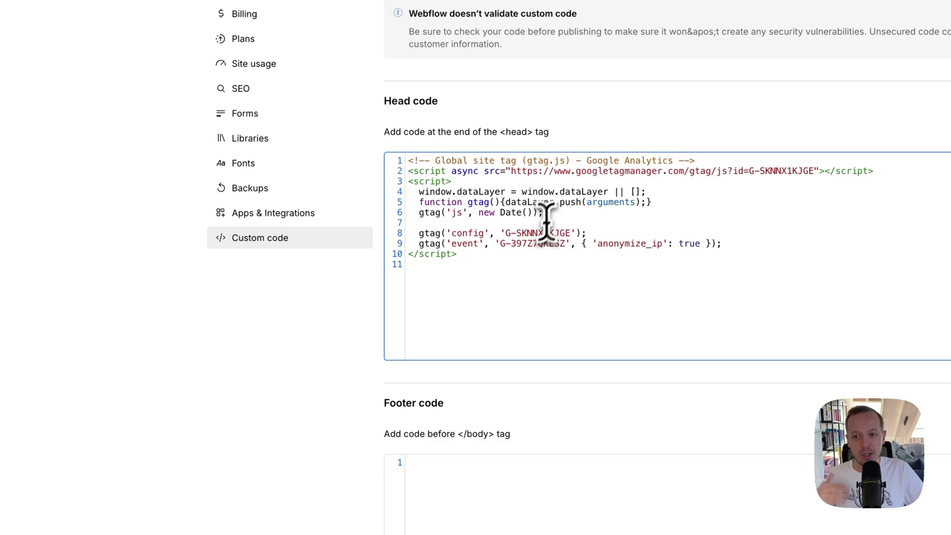
pyautogui.moveTo(511, 341); pyautogui.dragTo(393, 156)
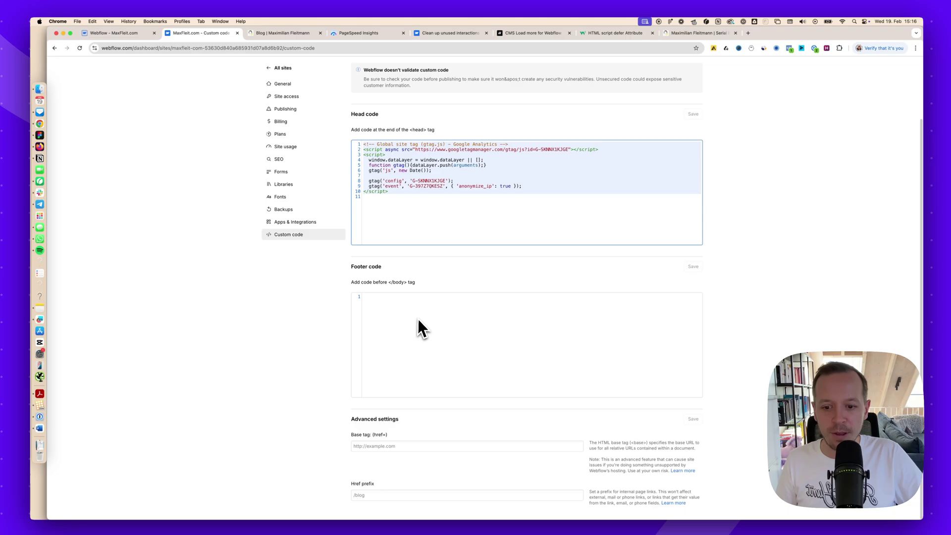
pyautogui.scroll(-1, 418, 317)
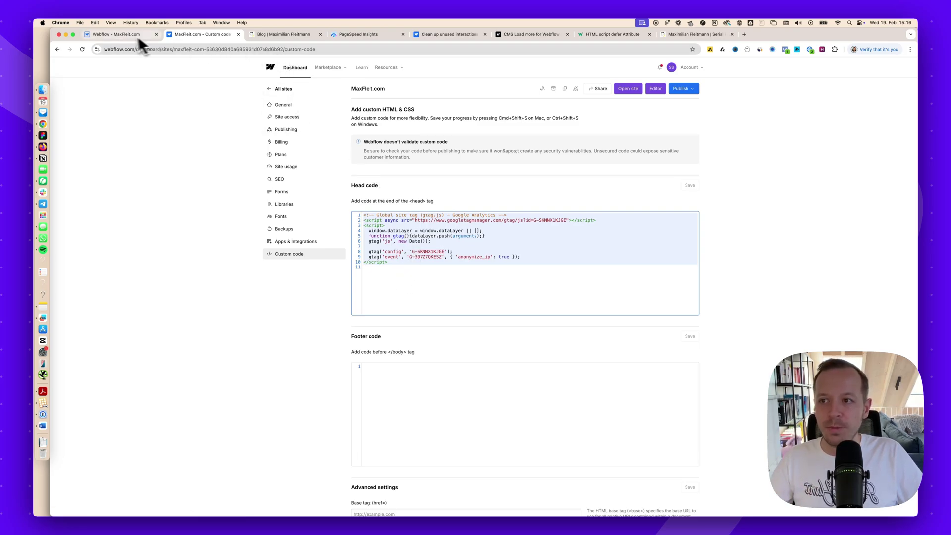
# - Scroll through the Blog page's posts in the Webflow Designer canvas
pyautogui.click(120, 36)
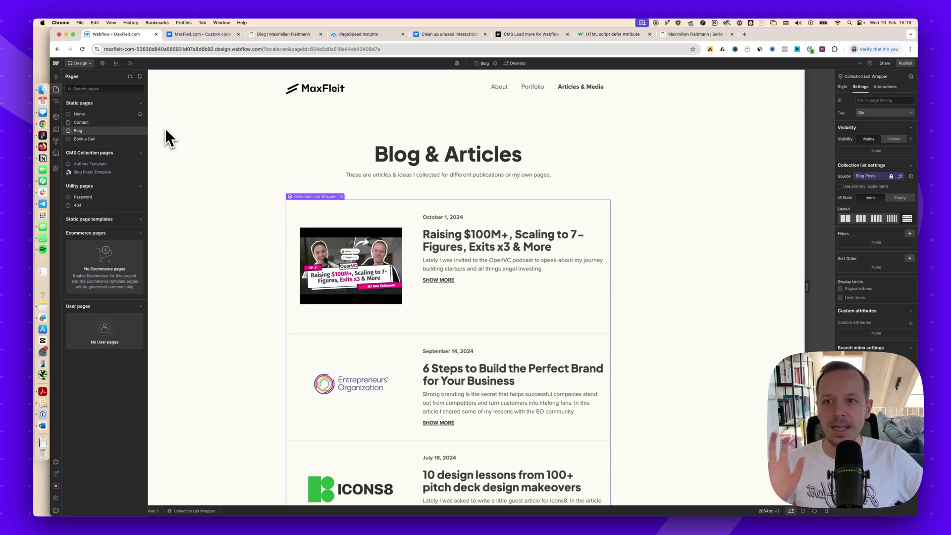
pyautogui.scroll(-3, 362, 199)
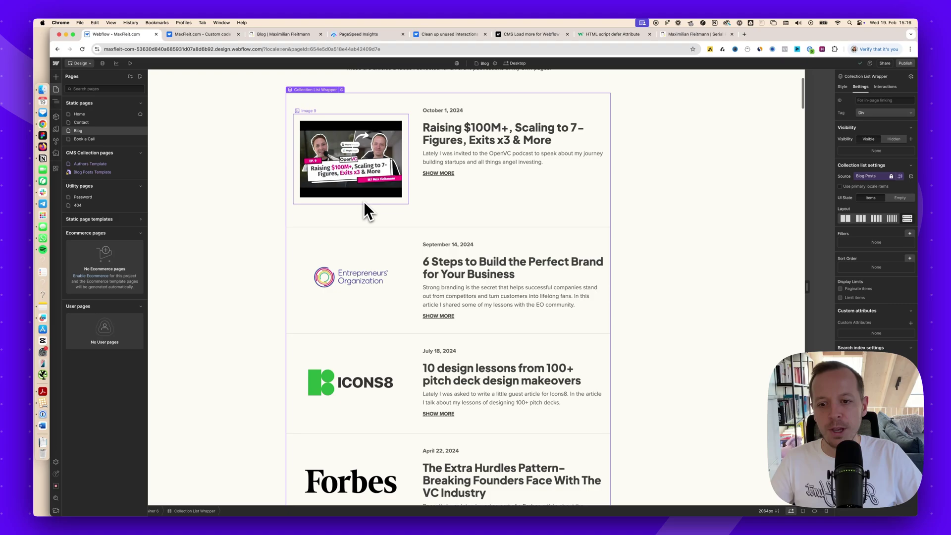
pyautogui.scroll(-6, 366, 211)
pyautogui.scroll(1, 435, 269)
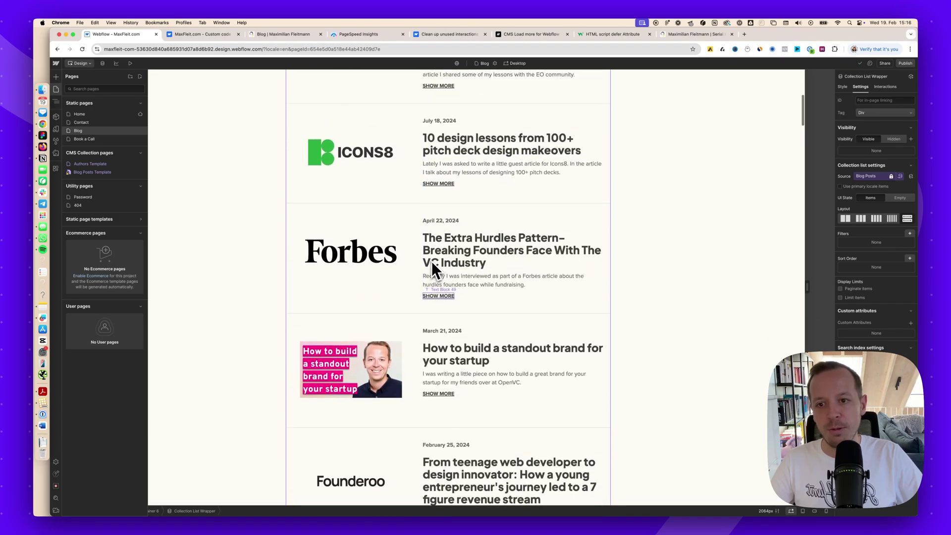
pyautogui.scroll(7, 431, 263)
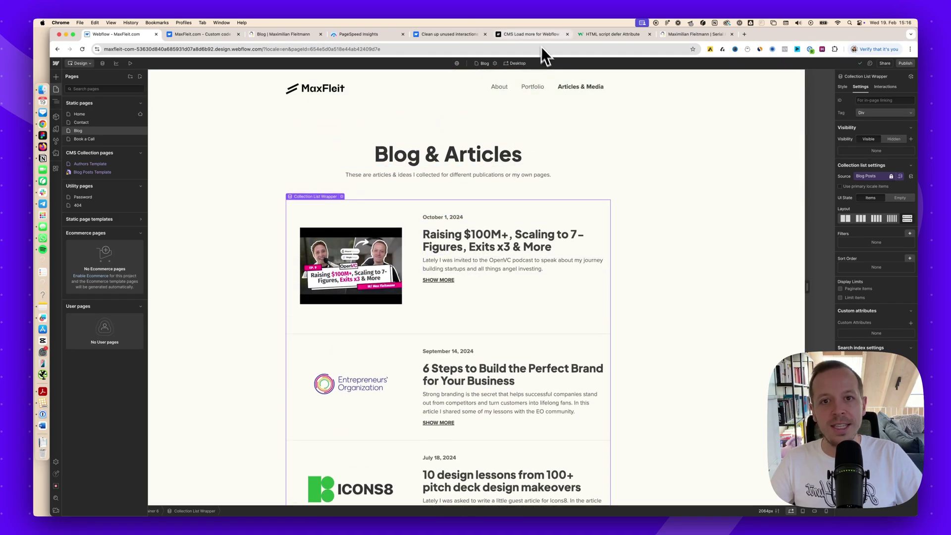
# - Scroll the live blog page to see how many posts load at once
pyautogui.click(270, 35)
pyautogui.scroll(-10, 376, 148)
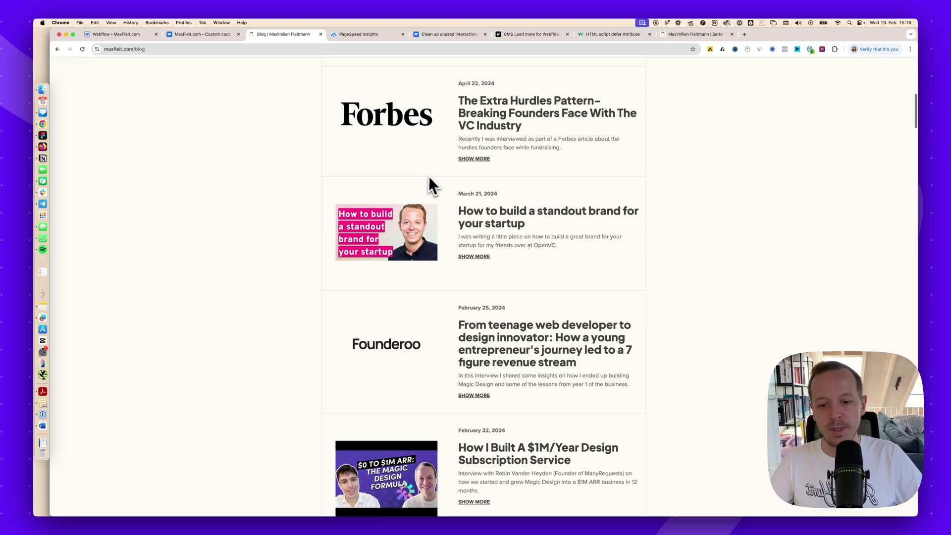
pyautogui.scroll(-18, 429, 177)
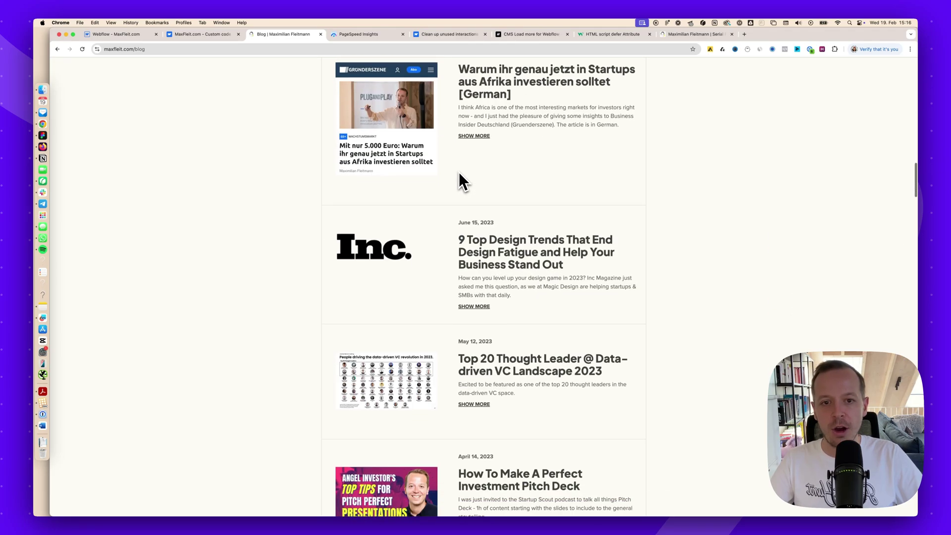
pyautogui.scroll(-1, 458, 174)
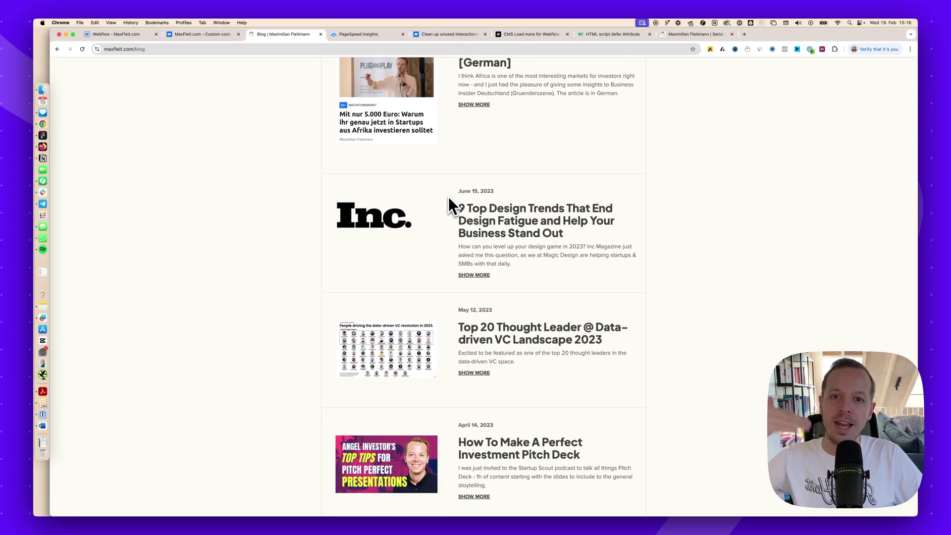
pyautogui.scroll(-2, 421, 170)
pyautogui.scroll(10, 425, 169)
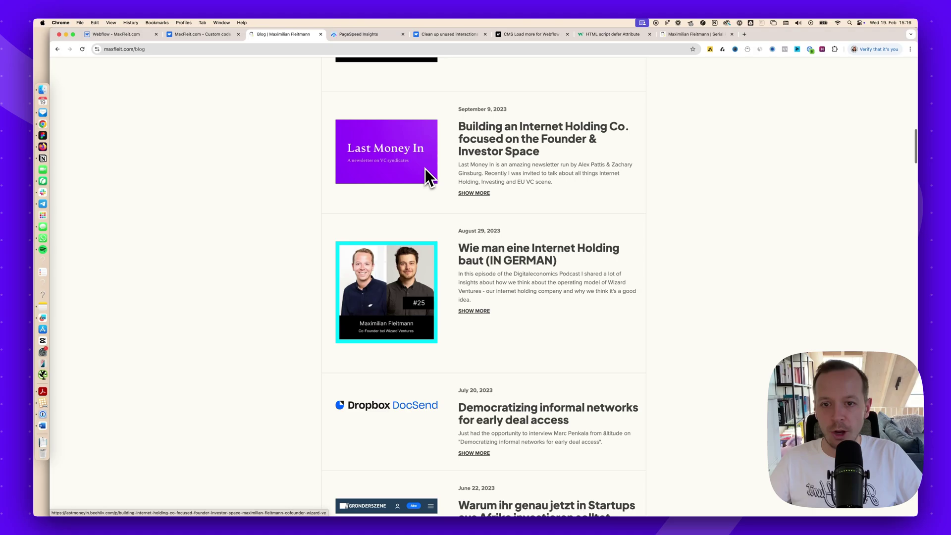
pyautogui.scroll(15, 425, 168)
# - Dismiss the feedback popup and copy the Finsweet CMS Load script
pyautogui.click(529, 35)
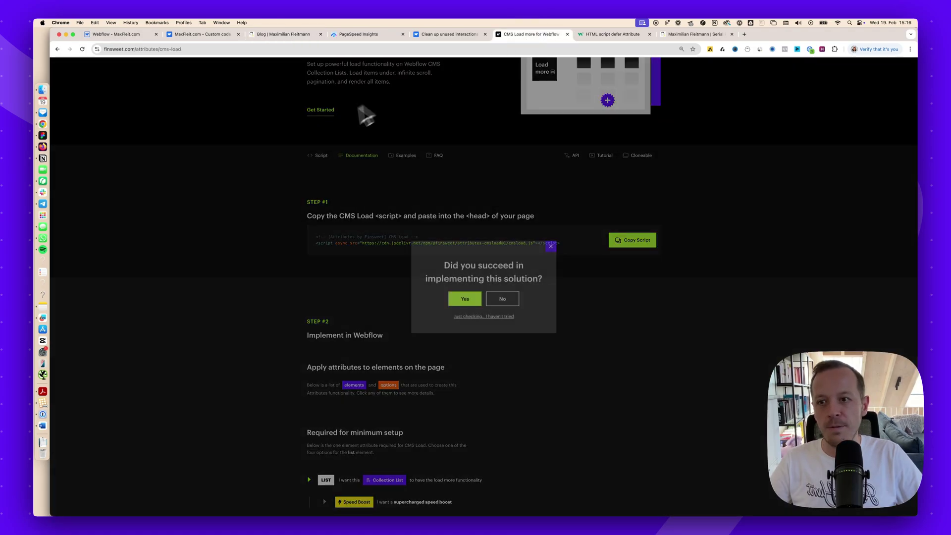
pyautogui.scroll(3, 367, 115)
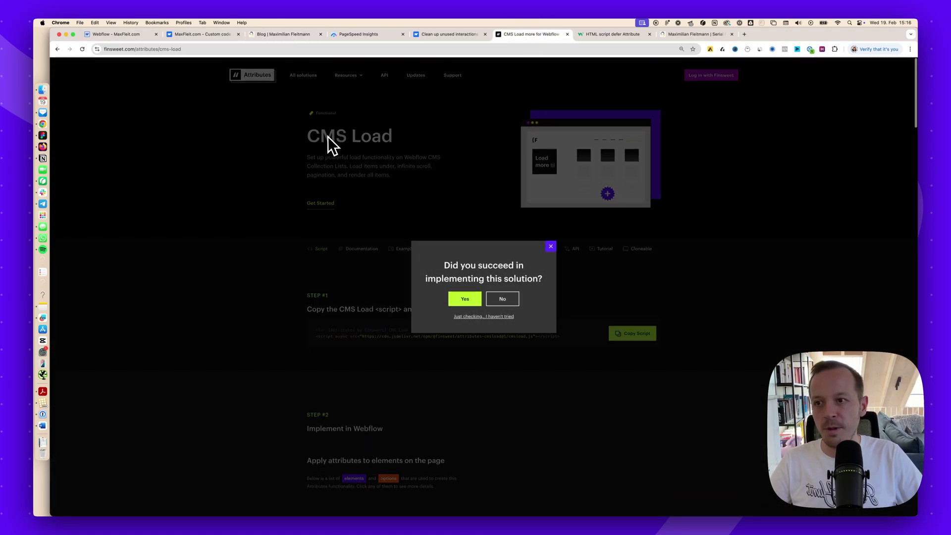
pyautogui.click(550, 247)
pyautogui.click(634, 331)
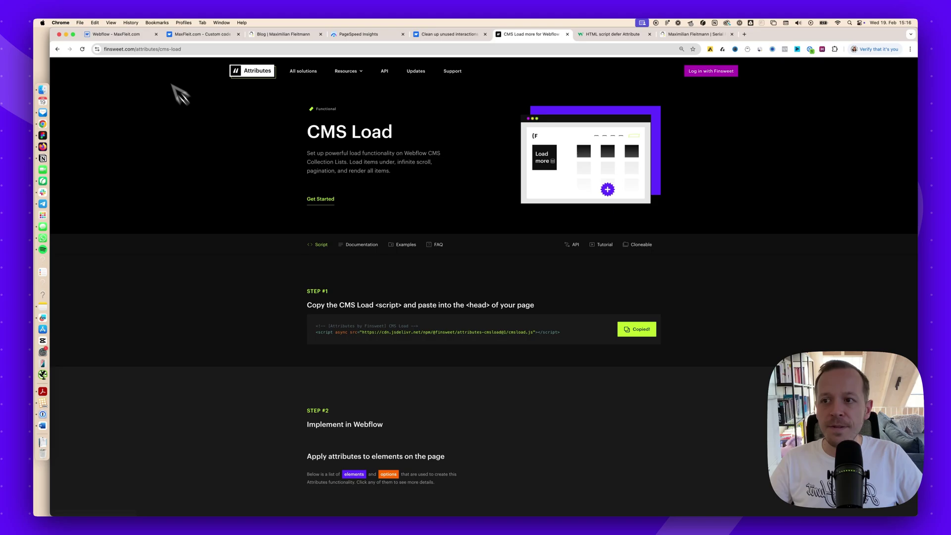
# - Go back to the Webflow Designer showing the Blog page
pyautogui.click(134, 35)
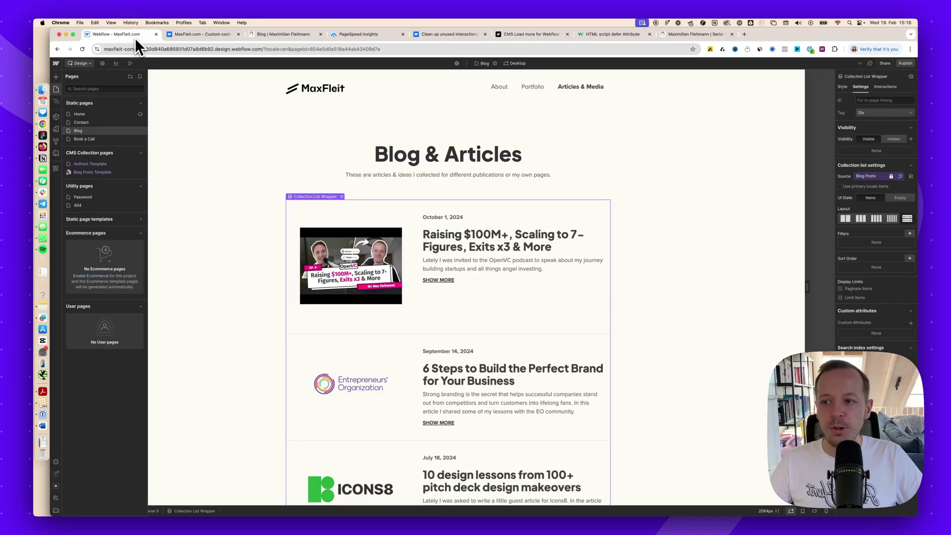
pyautogui.click(204, 35)
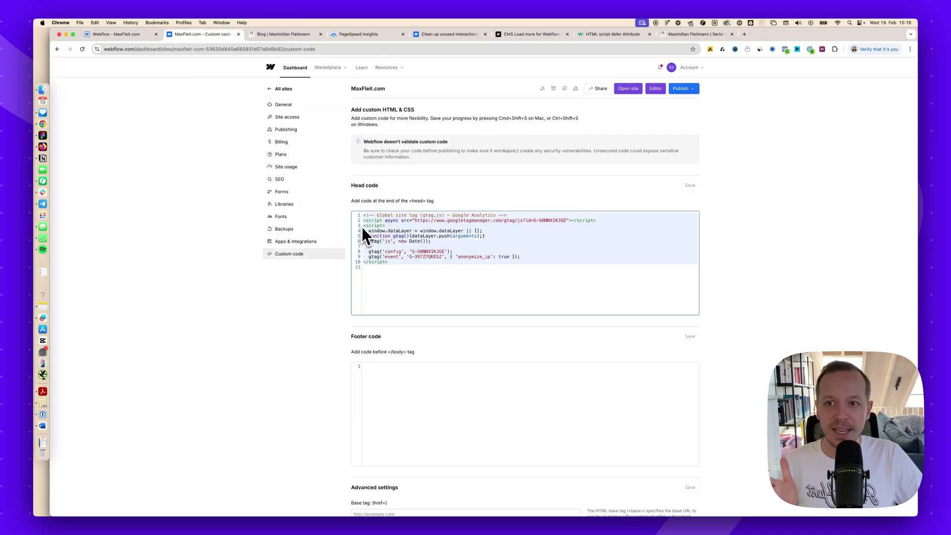
pyautogui.click(121, 36)
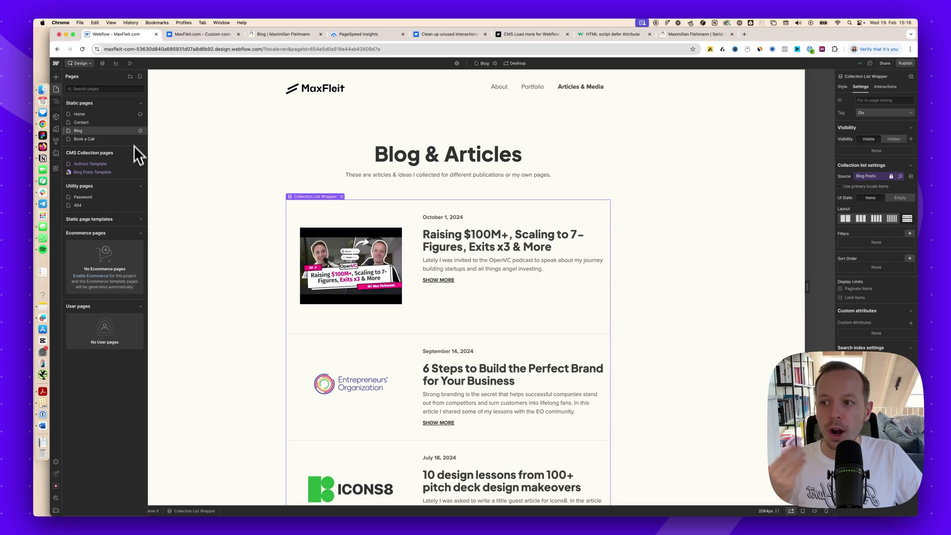
# - Verify the Blog page's Inside head tag code already includes the CMS Load script, then close its settings
pyautogui.click(140, 132)
pyautogui.scroll(-5, 228, 187)
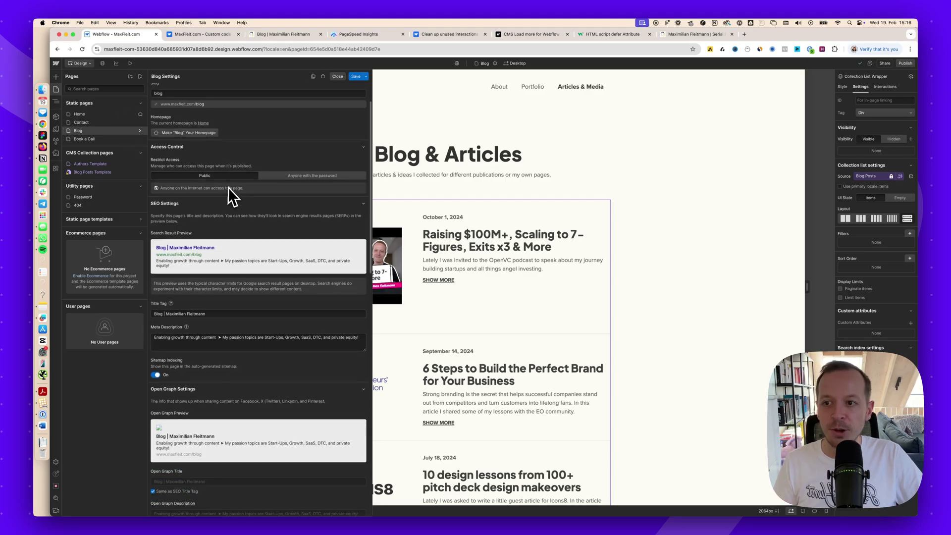
pyautogui.scroll(-6, 230, 185)
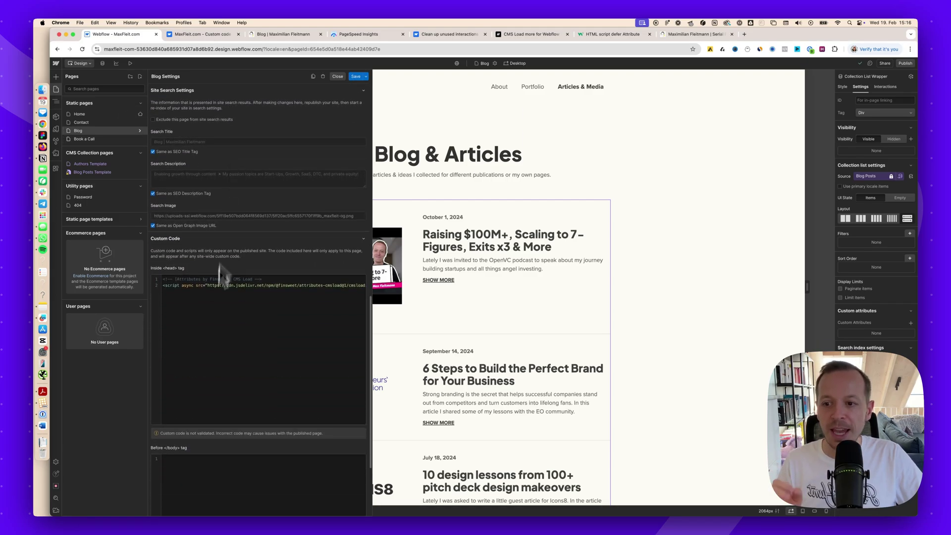
pyautogui.click(213, 298)
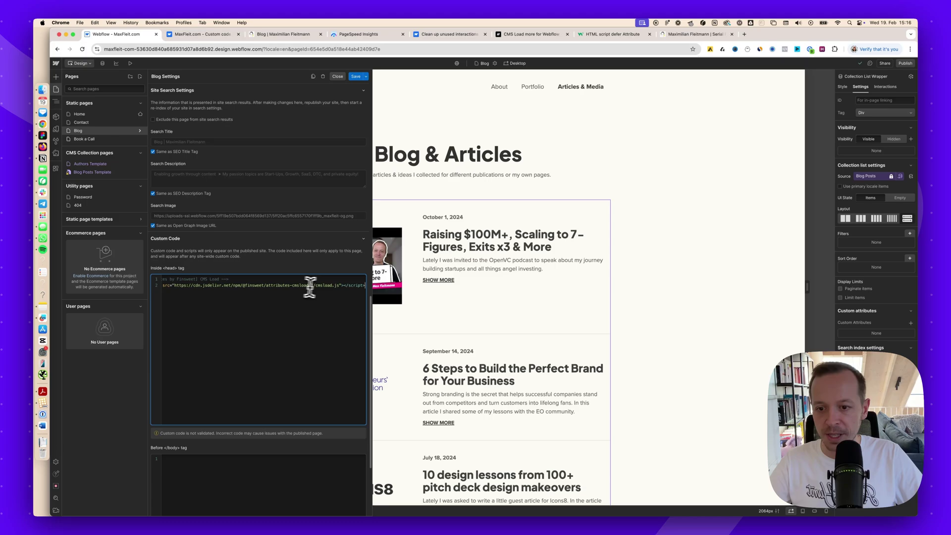
pyautogui.press('super+a')
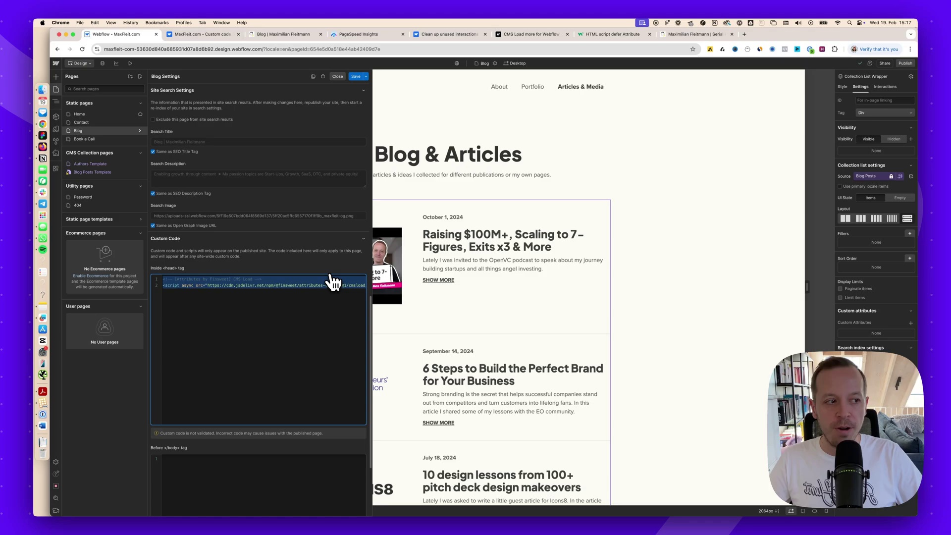
pyautogui.click(338, 76)
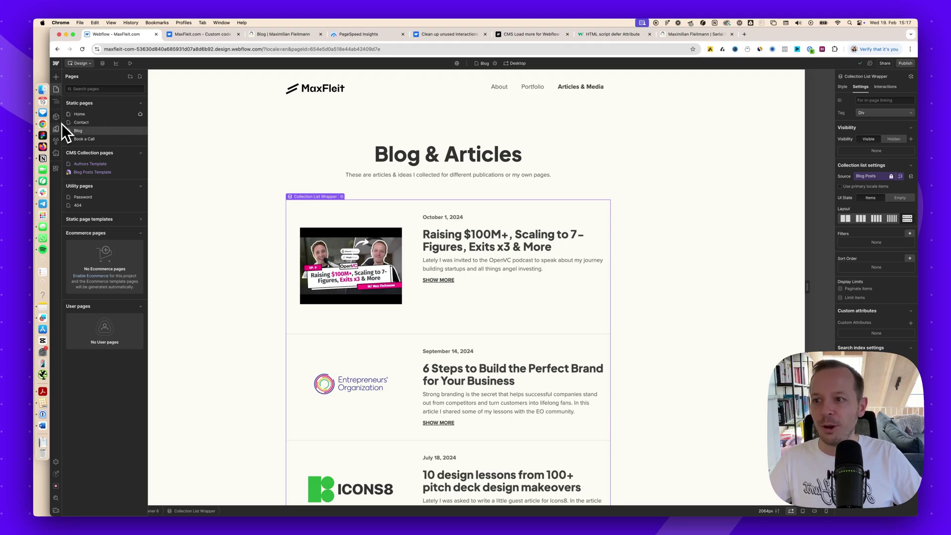
# - Open the Assets panel beside the Blog & Articles page
pyautogui.click(56, 154)
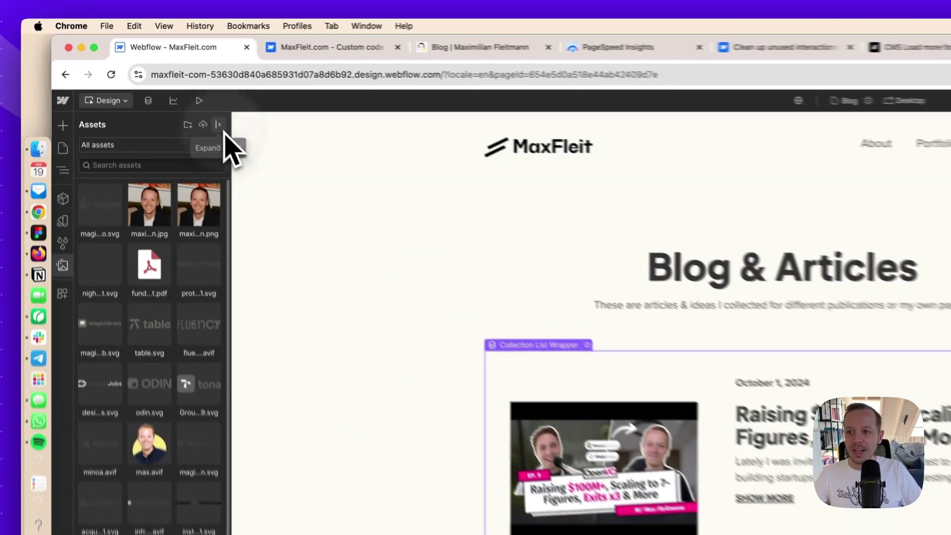
# - Select all 58 assets and compress the images to AVIF format
pyautogui.click(218, 125)
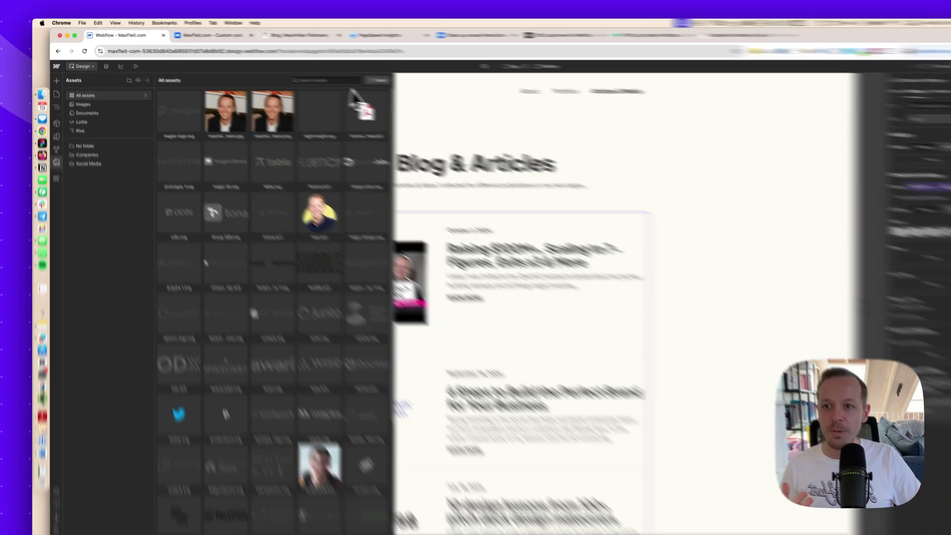
pyautogui.click(358, 77)
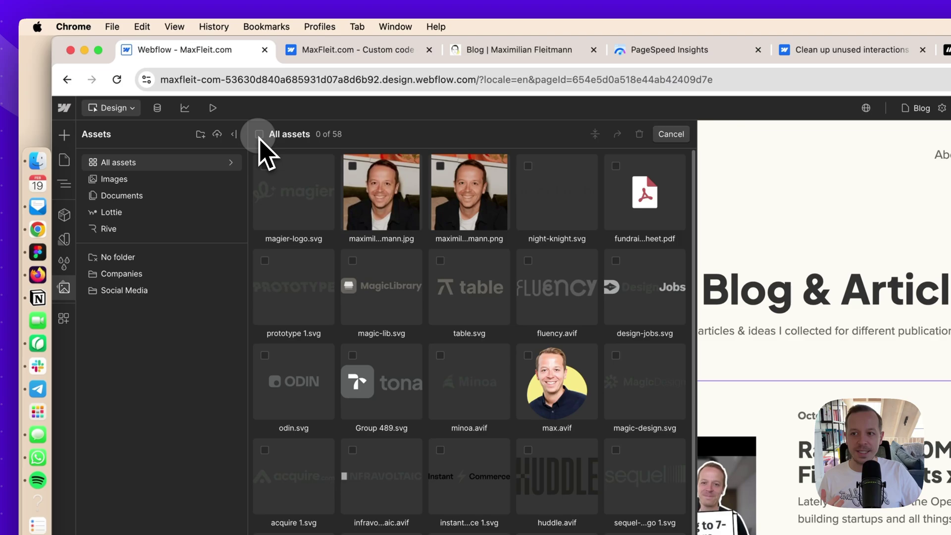
pyautogui.click(258, 133)
pyautogui.click(596, 134)
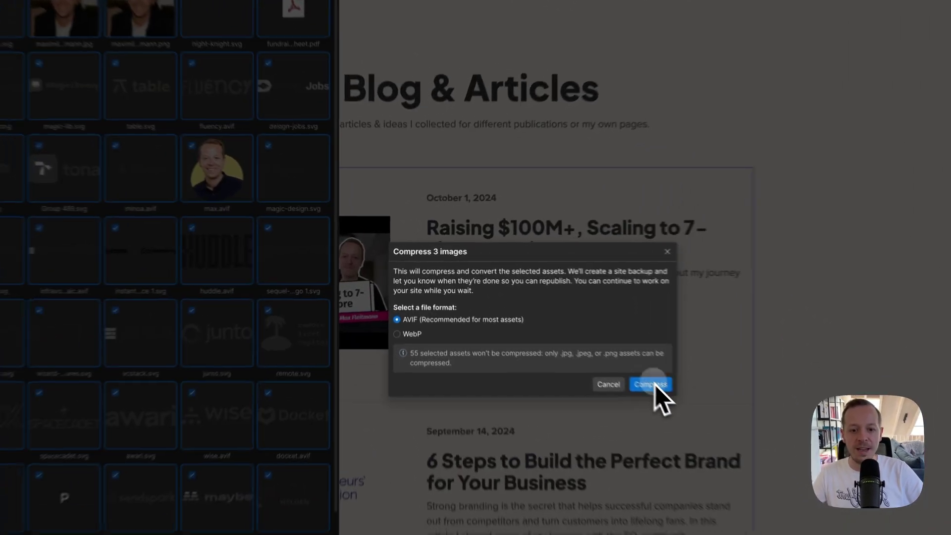
pyautogui.click(551, 324)
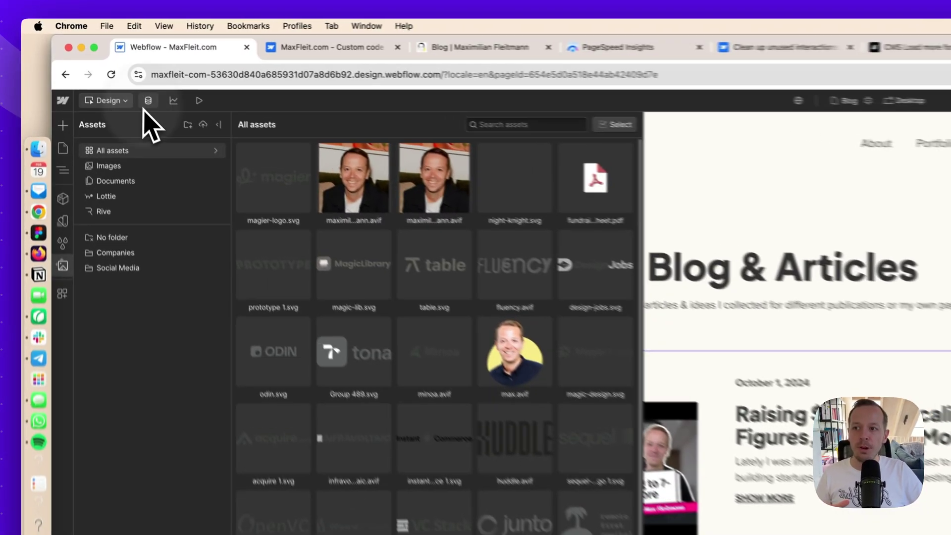
# - Open the first item of the 50-post Blog Posts collection, then switch back to Design mode
pyautogui.click(103, 63)
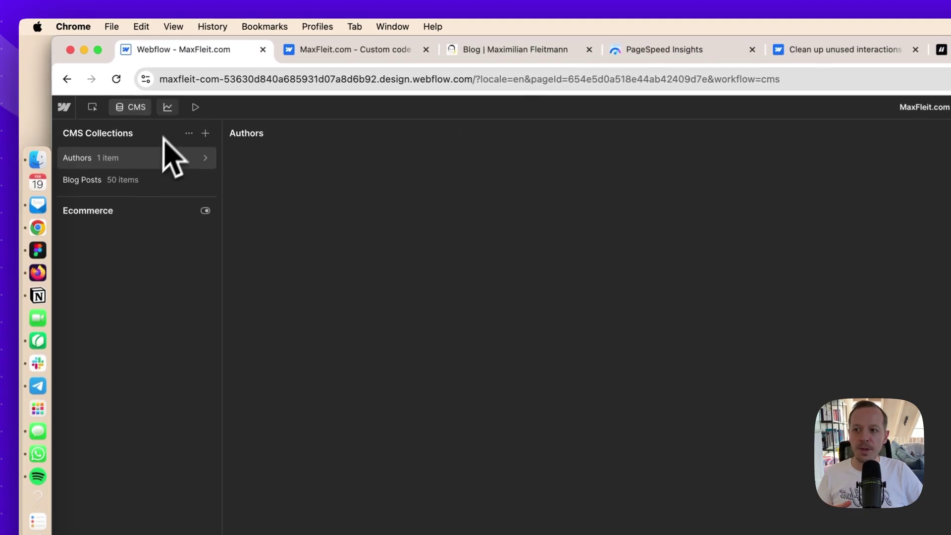
pyautogui.click(163, 179)
pyautogui.click(341, 182)
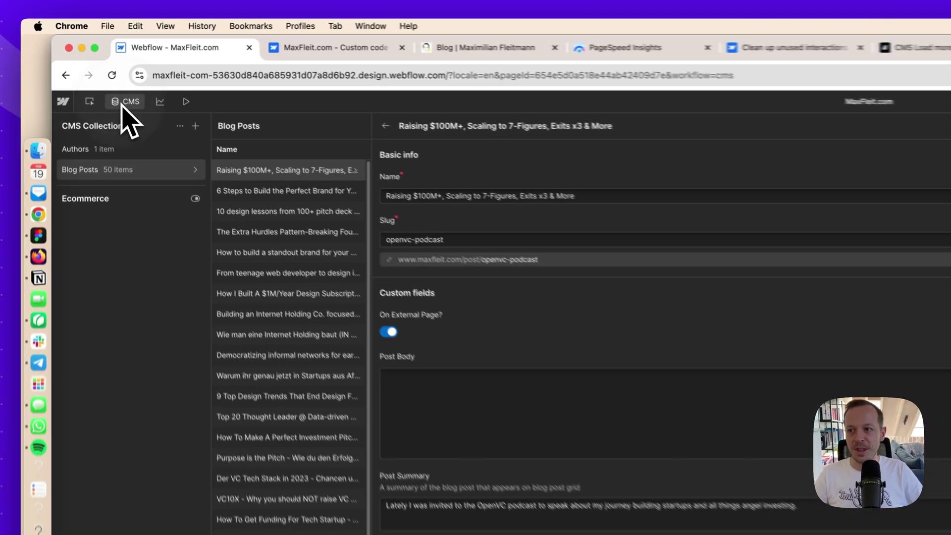
pyautogui.click(87, 64)
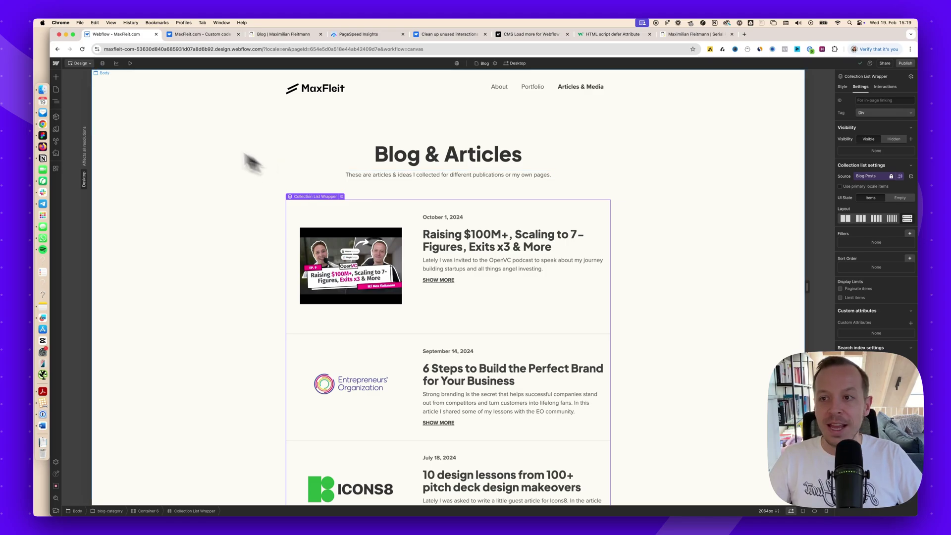
# - Go to the Home page and check the max.avif hero image's loading Type, set to Auto
pyautogui.click(57, 90)
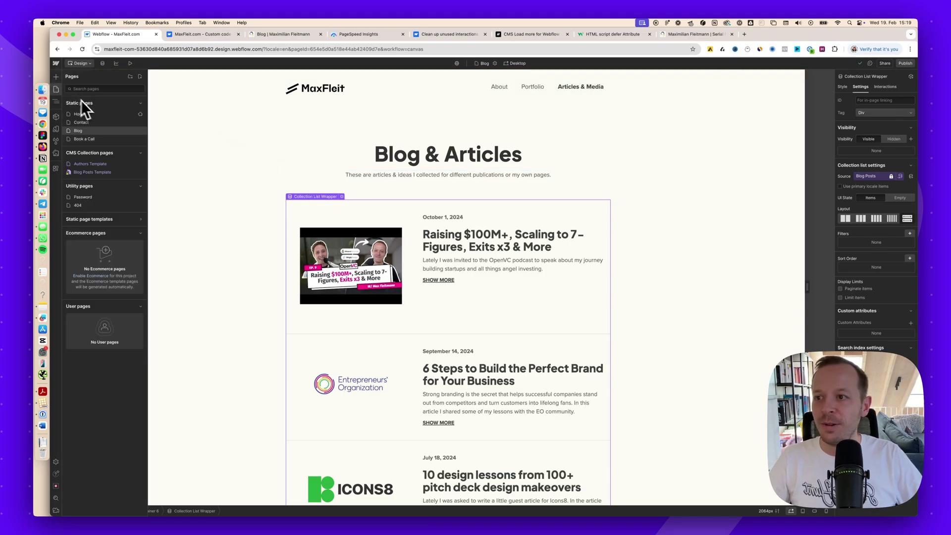
pyautogui.click(102, 114)
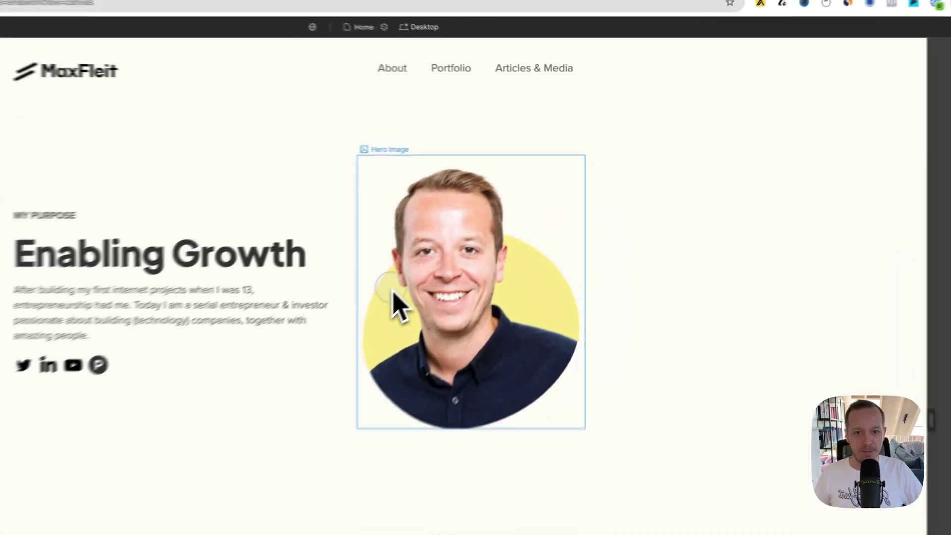
pyautogui.click(505, 218)
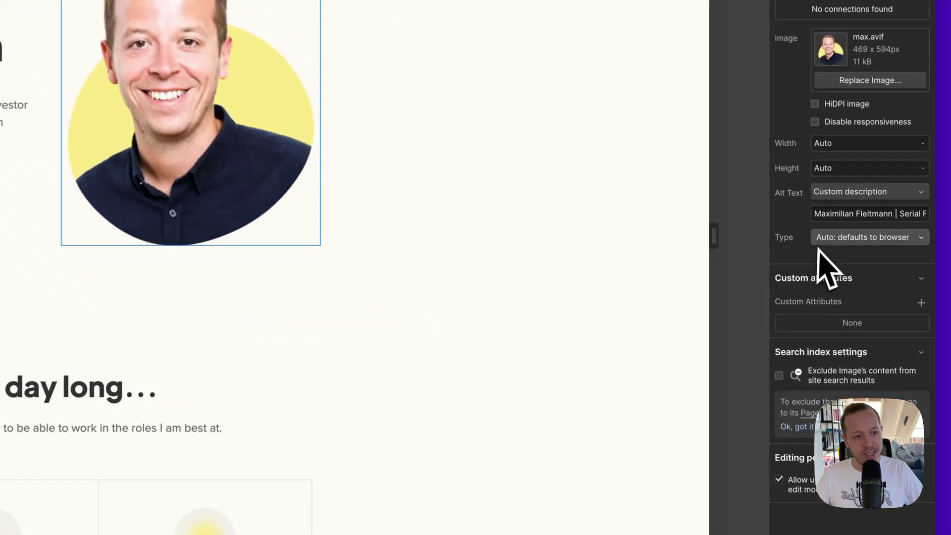
pyautogui.click(837, 241)
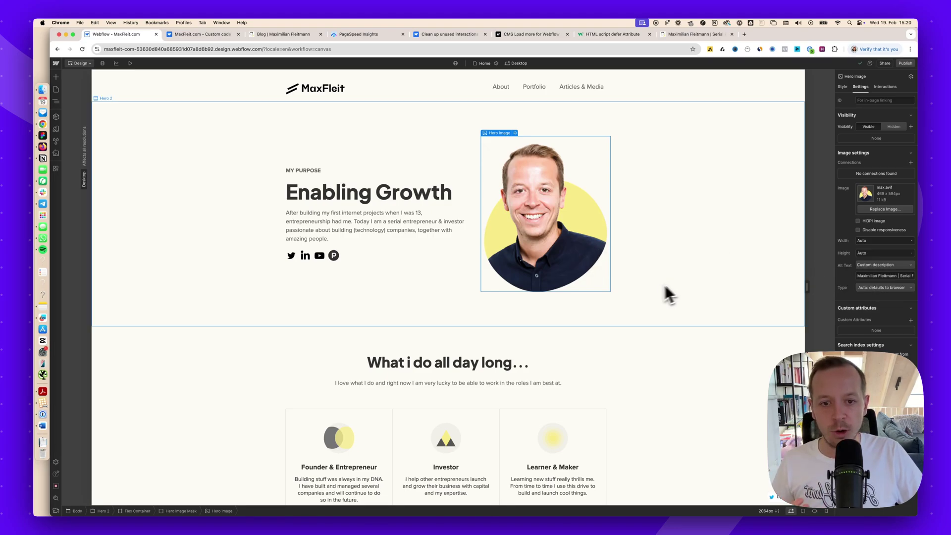
# - Confirm the growth.svg and dtc.svg illustrations load as Lazy: loads on scroll
pyautogui.click(535, 323)
pyautogui.scroll(-10, 535, 327)
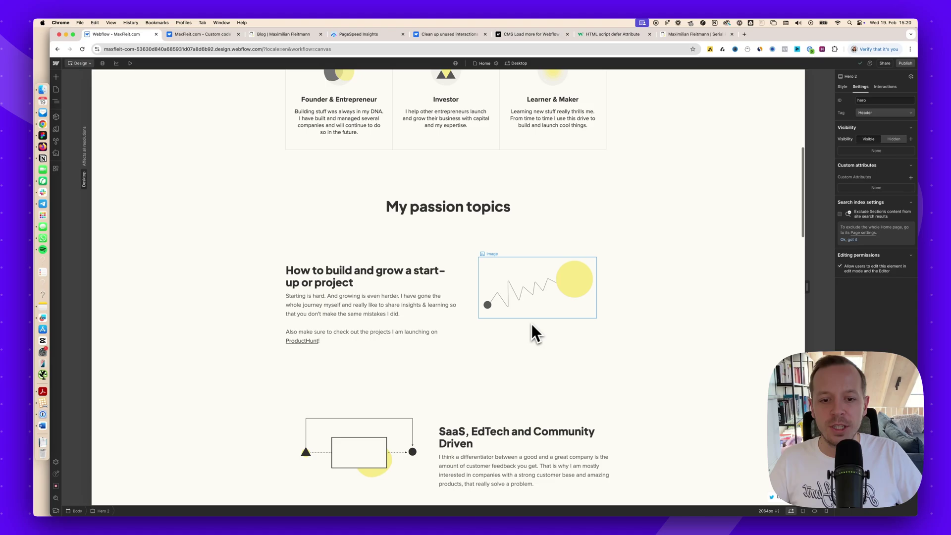
pyautogui.click(563, 295)
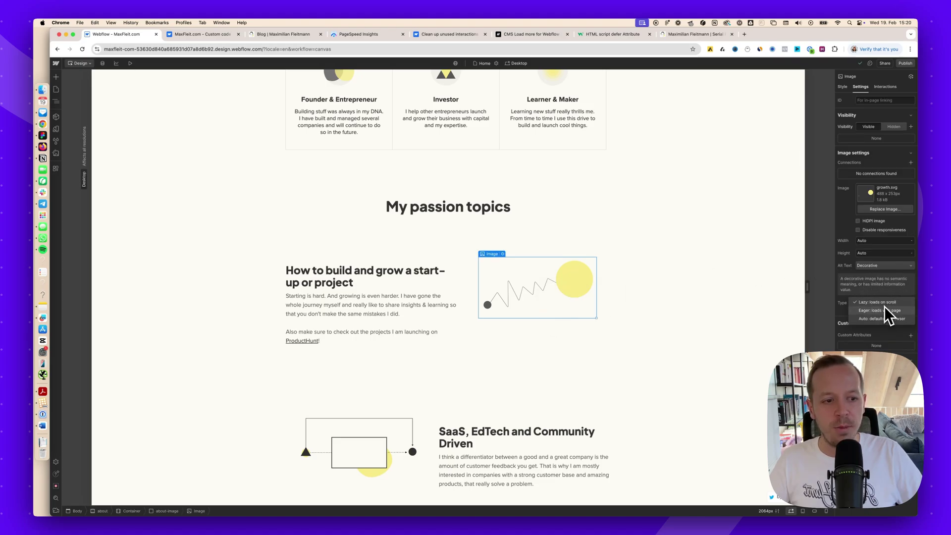
pyautogui.scroll(-3, 456, 327)
pyautogui.scroll(-1, 456, 326)
pyautogui.click(370, 328)
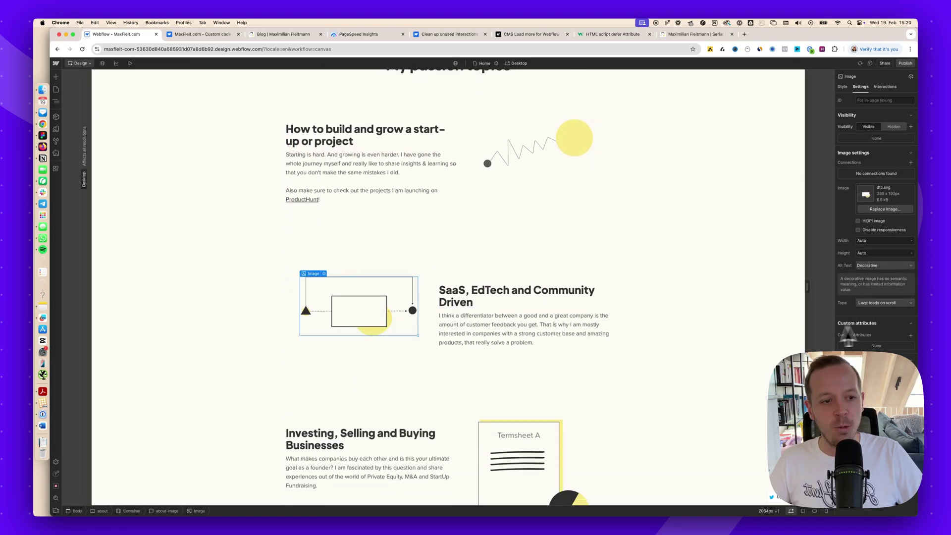
pyautogui.click(884, 303)
pyautogui.press('Escape')
# - Check the decorative termsheet.svg illustration is also set to Lazy loading
pyautogui.scroll(-5, 389, 315)
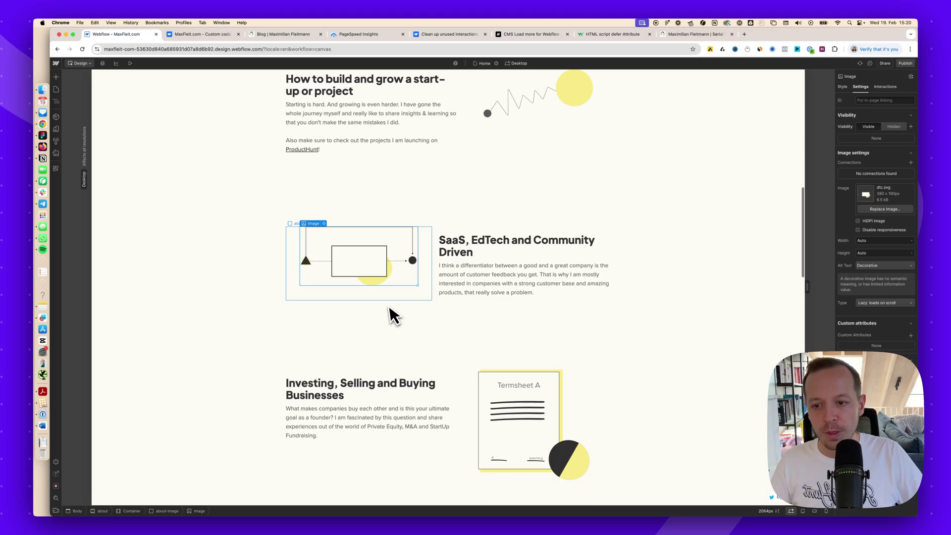
pyautogui.scroll(-1, 390, 305)
pyautogui.click(515, 271)
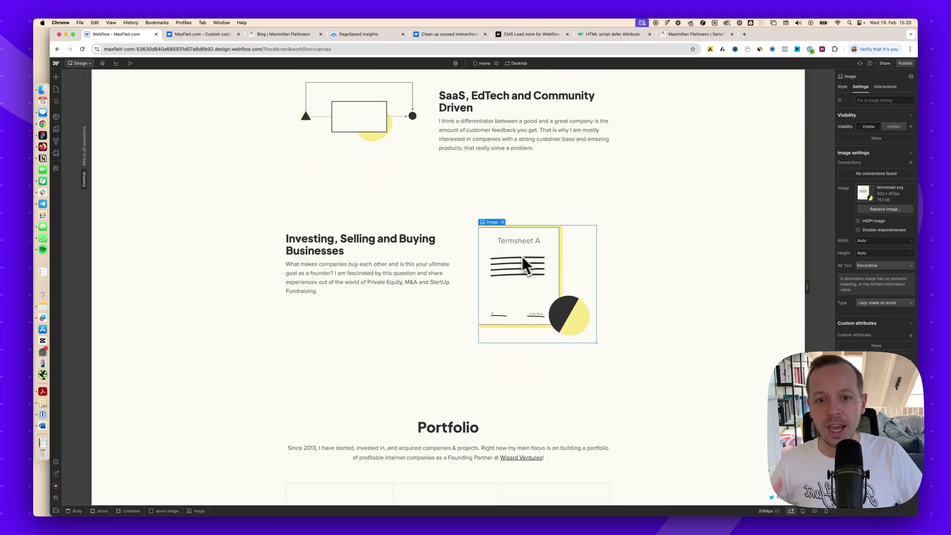
pyautogui.scroll(-10, 435, 218)
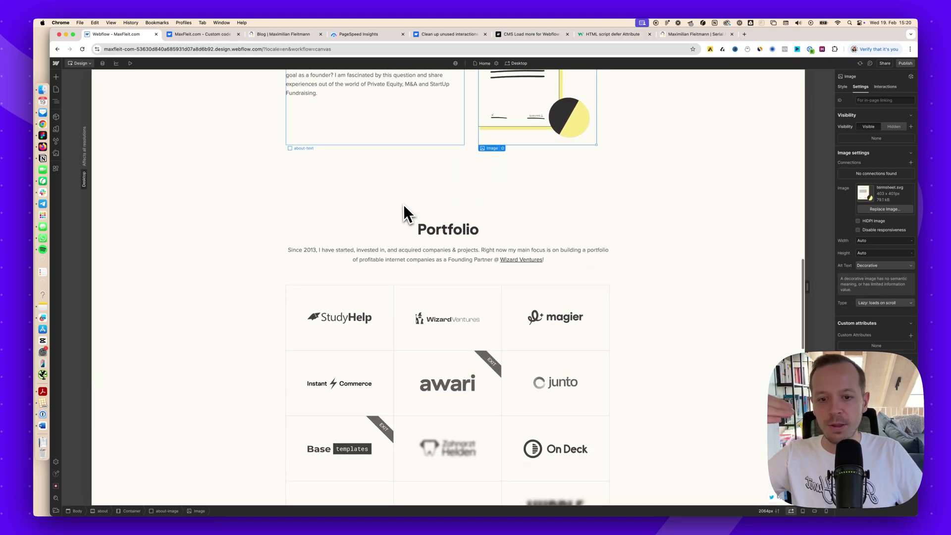
pyautogui.scroll(20, 408, 218)
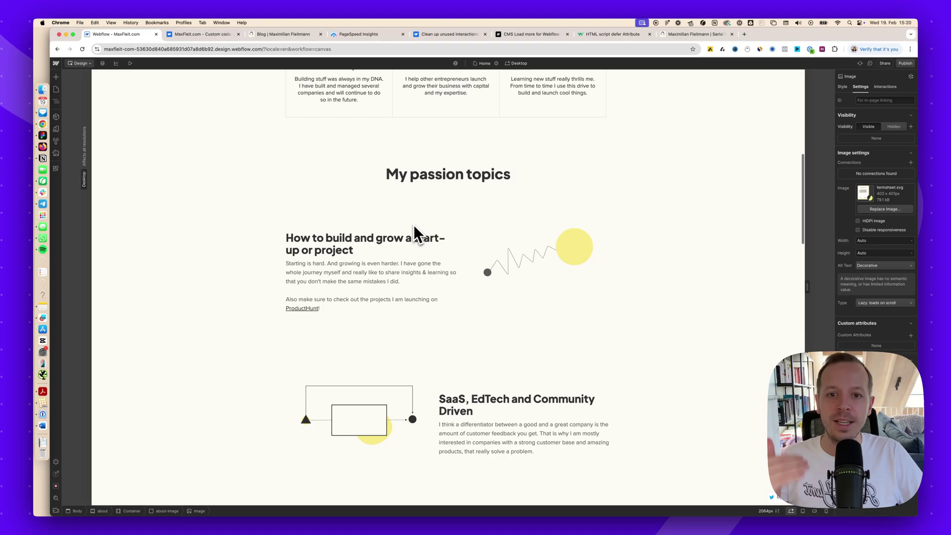
pyautogui.scroll(3, 414, 224)
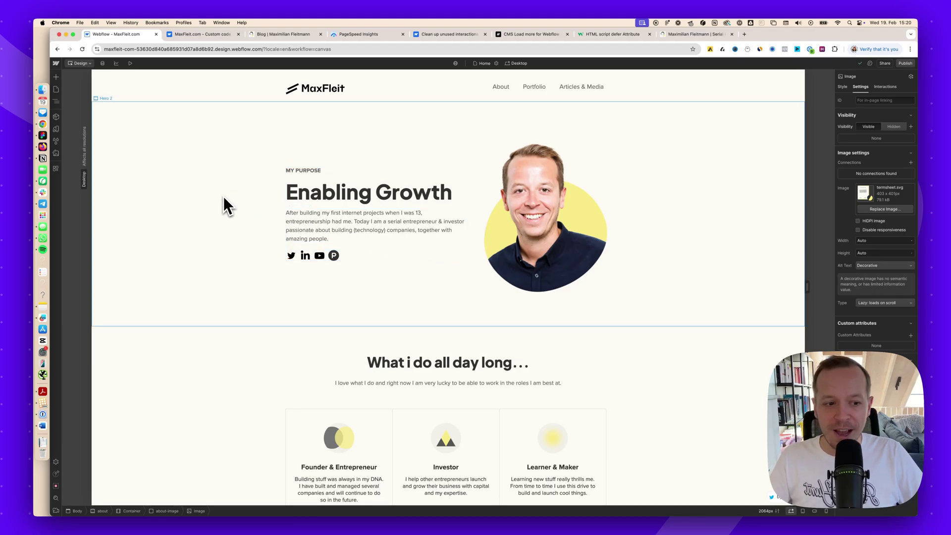
# - Open the Fonts page in the site settings dashboard
pyautogui.click(208, 37)
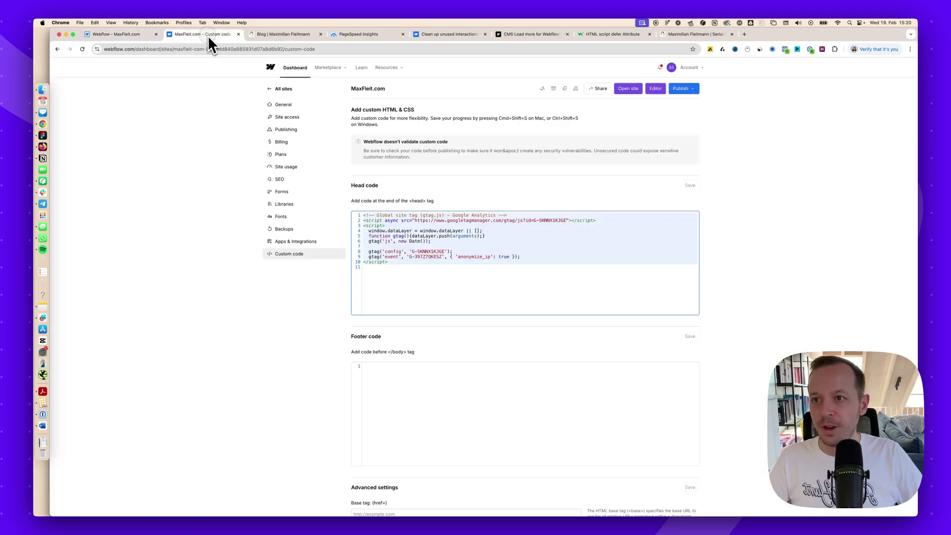
pyautogui.click(292, 224)
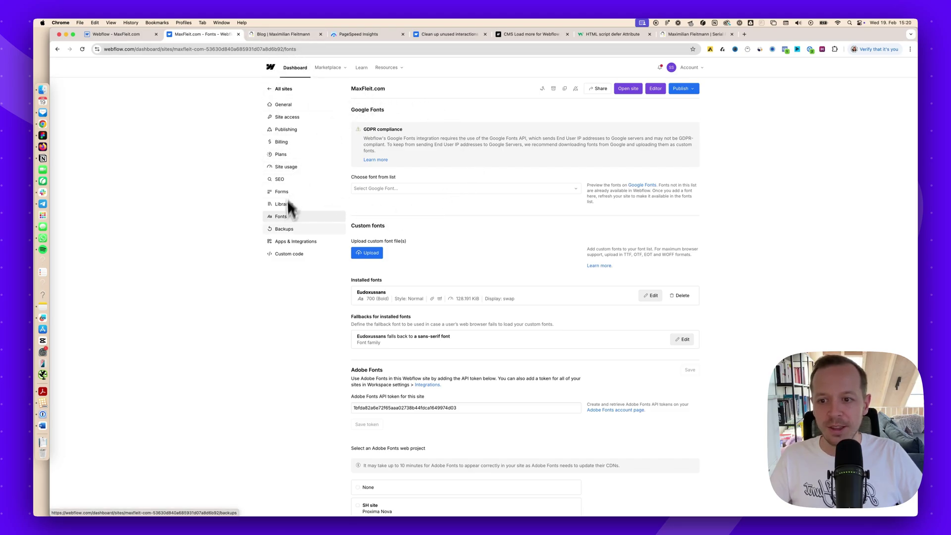
pyautogui.scroll(-2, 364, 150)
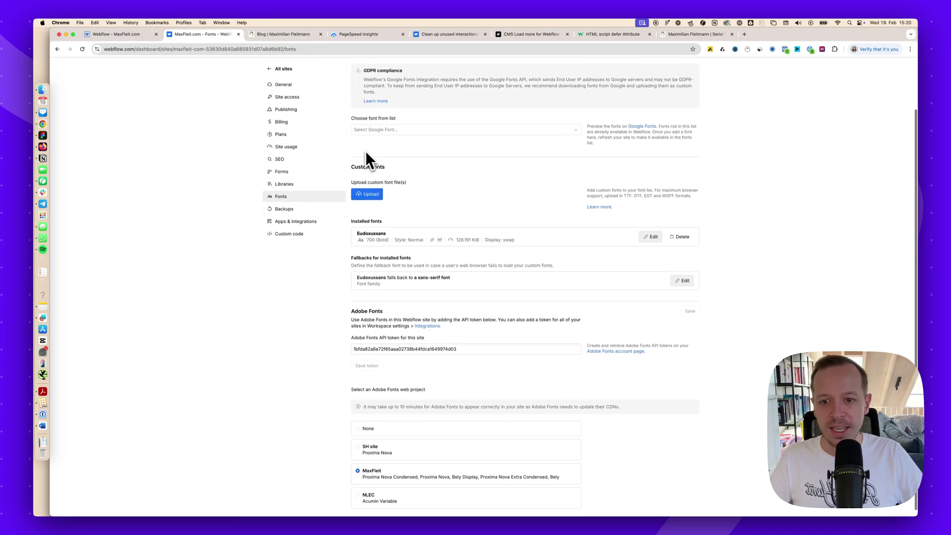
# - Review the installed Eudoxussans 700 font and its sans-serif fallback
pyautogui.moveTo(357, 227)
pyautogui.mouseDown()
pyautogui.moveTo(381, 227)
pyautogui.moveTo(348, 228)
pyautogui.mouseUp()
pyautogui.click(391, 225)
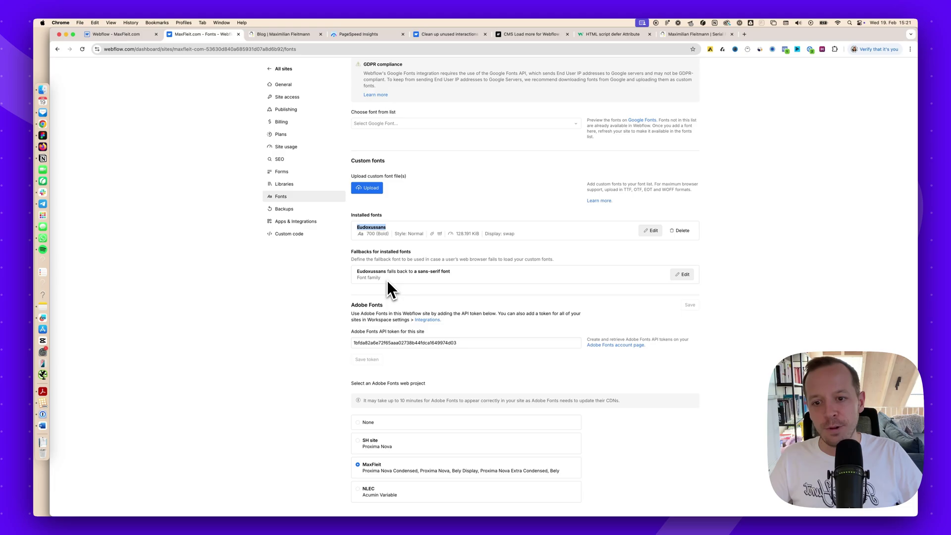
pyautogui.moveTo(356, 255); pyautogui.dragTo(418, 255)
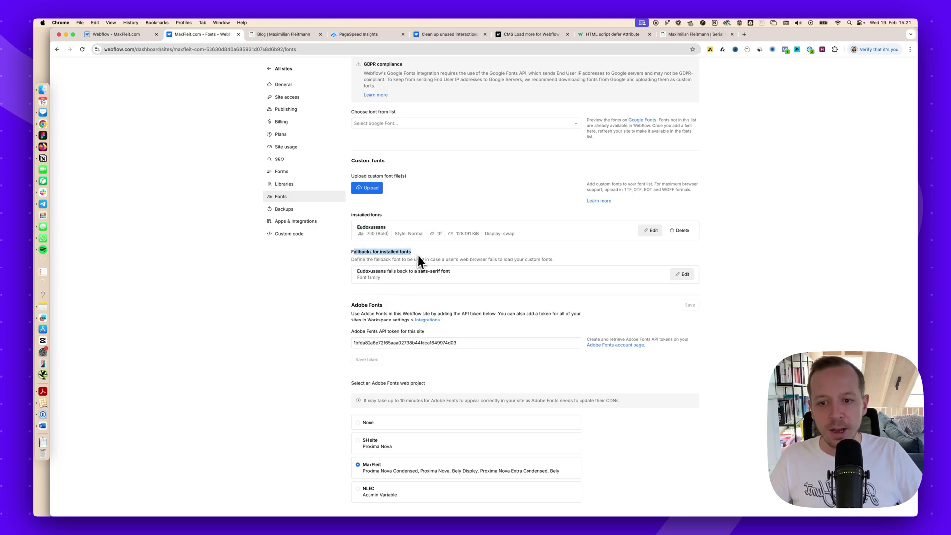
pyautogui.click(416, 253)
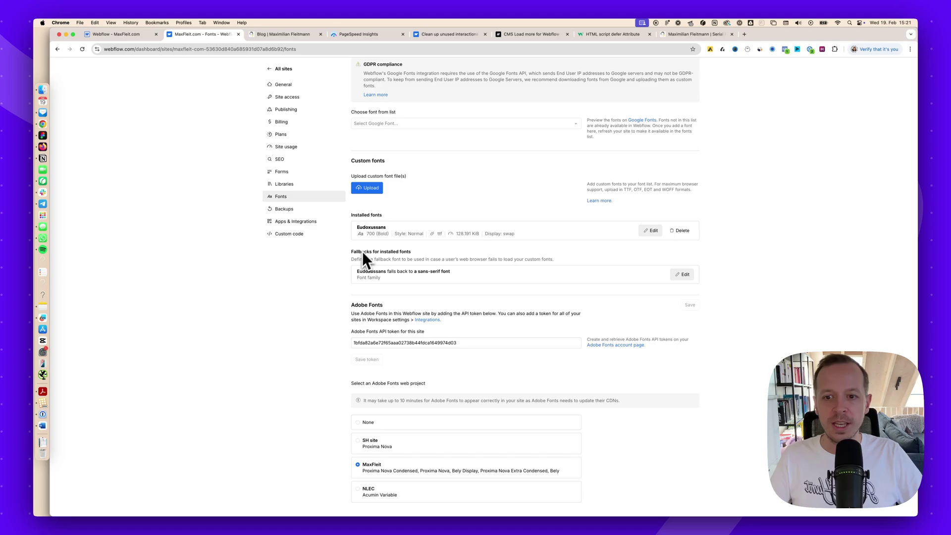
pyautogui.doubleClick(357, 228)
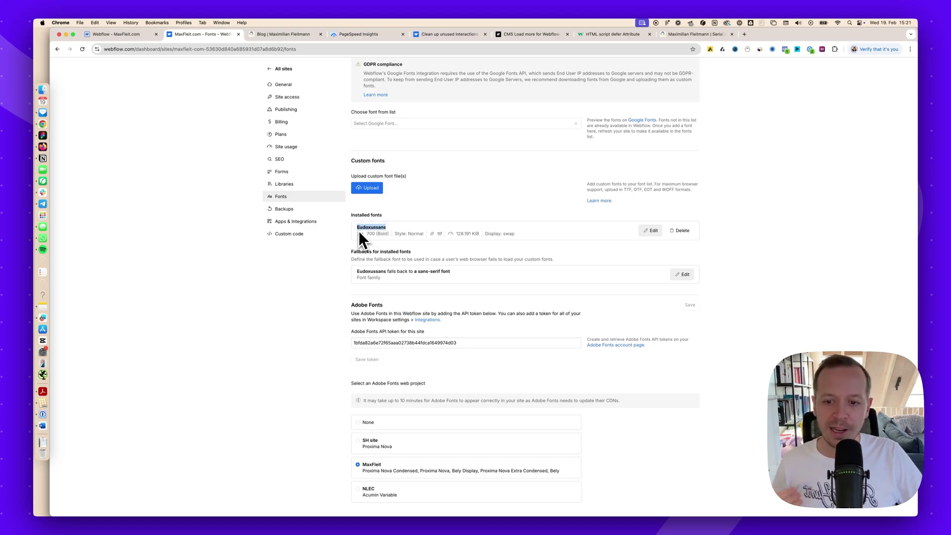
pyautogui.moveTo(450, 272); pyautogui.dragTo(417, 273)
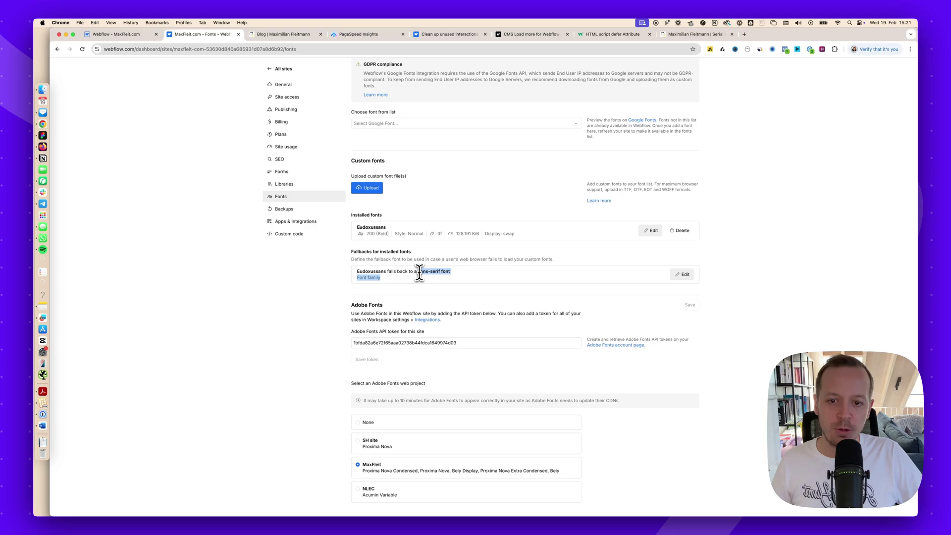
pyautogui.click(417, 272)
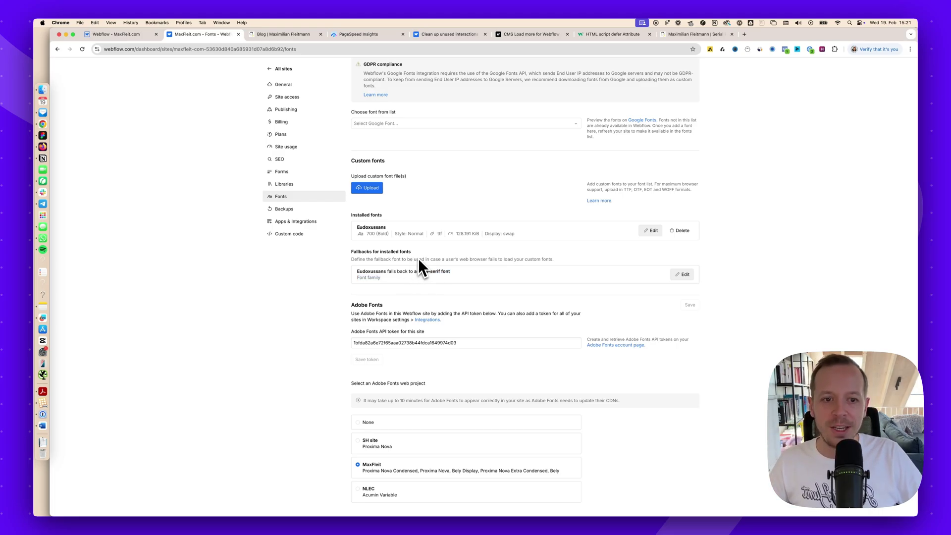
pyautogui.doubleClick(381, 229)
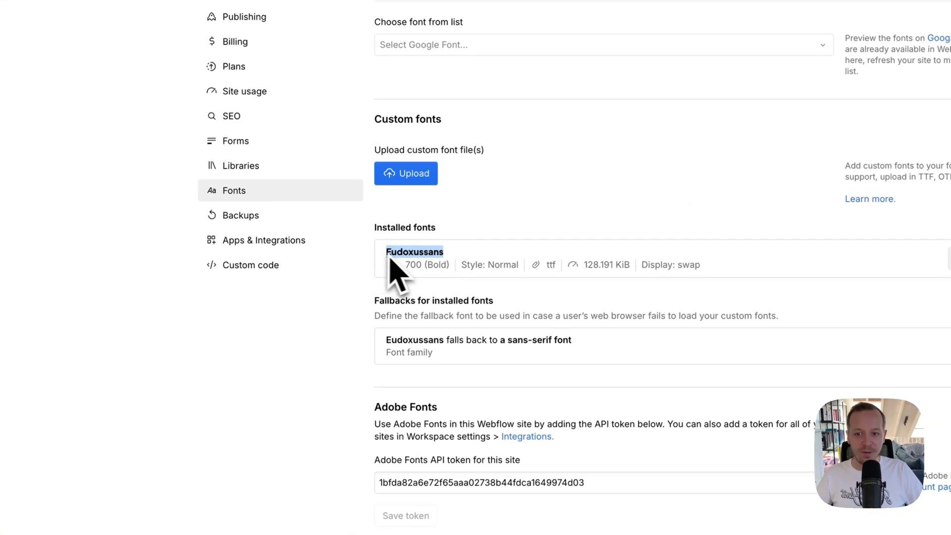
pyautogui.click(438, 247)
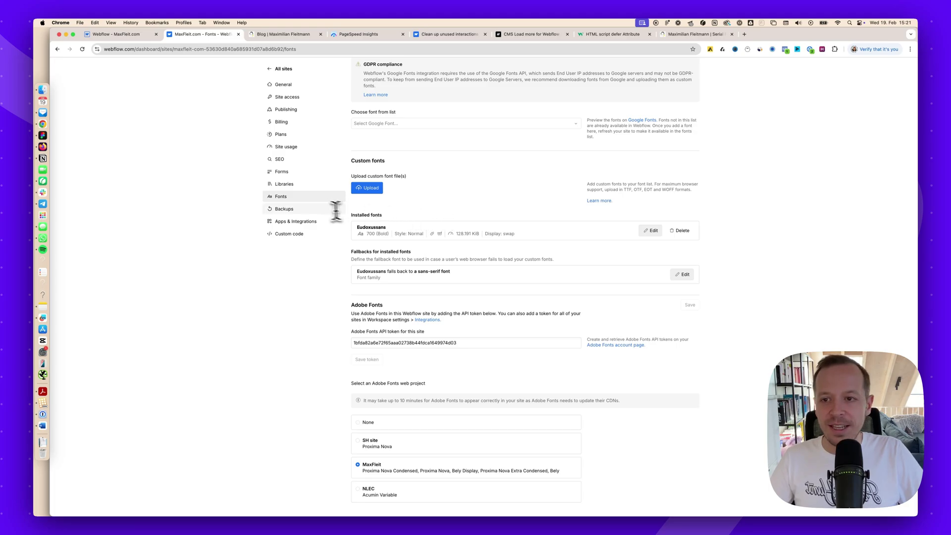
pyautogui.scroll(3, 344, 184)
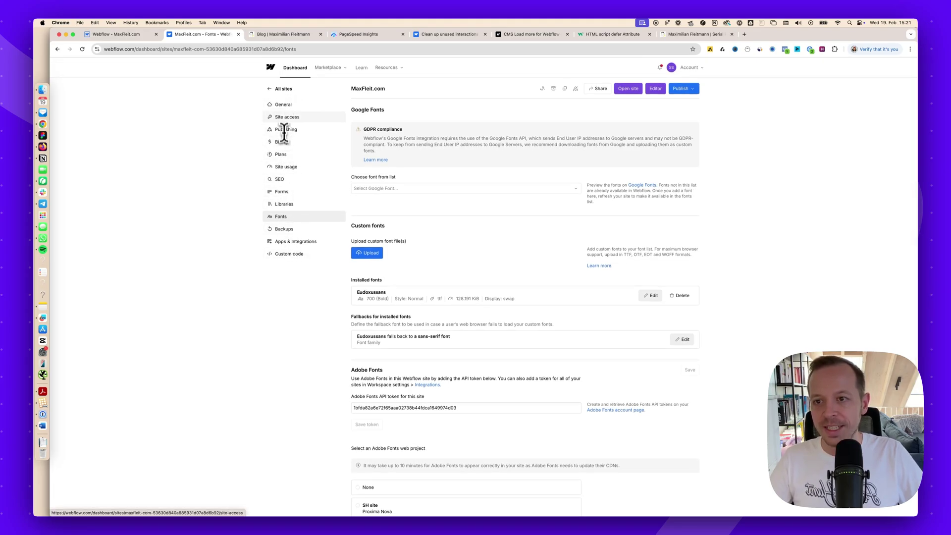
# - Go from General to Publishing in site settings and scroll down to Advanced publishing options
pyautogui.click(284, 105)
pyautogui.scroll(-10, 420, 226)
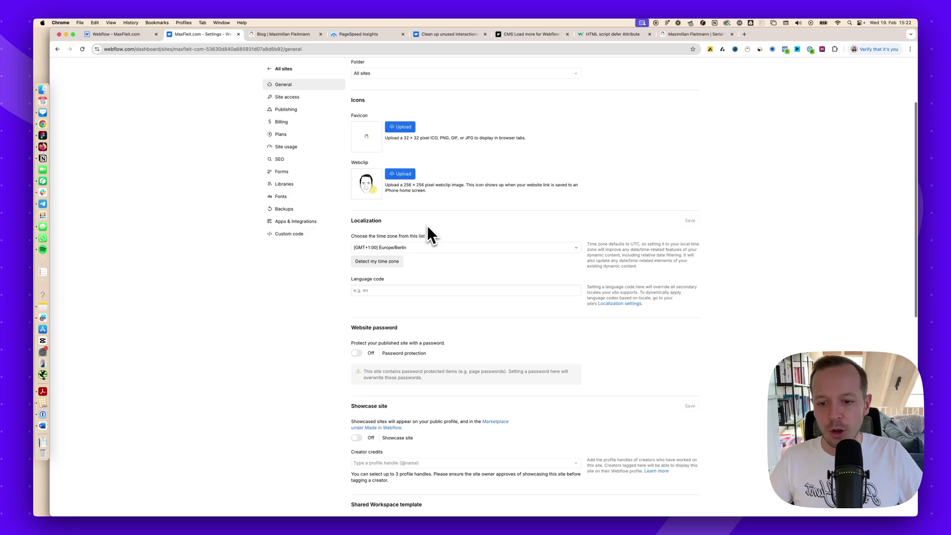
pyautogui.click(301, 109)
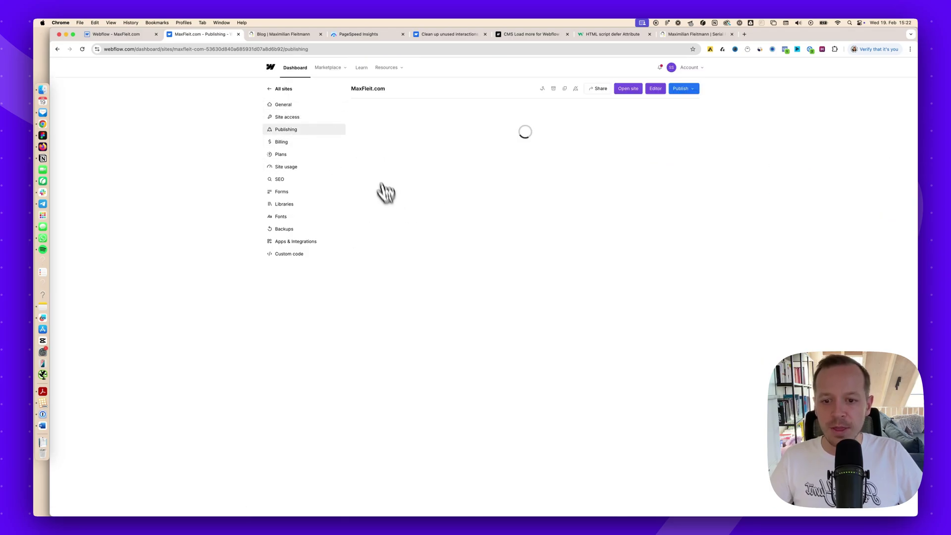
pyautogui.scroll(-5, 433, 223)
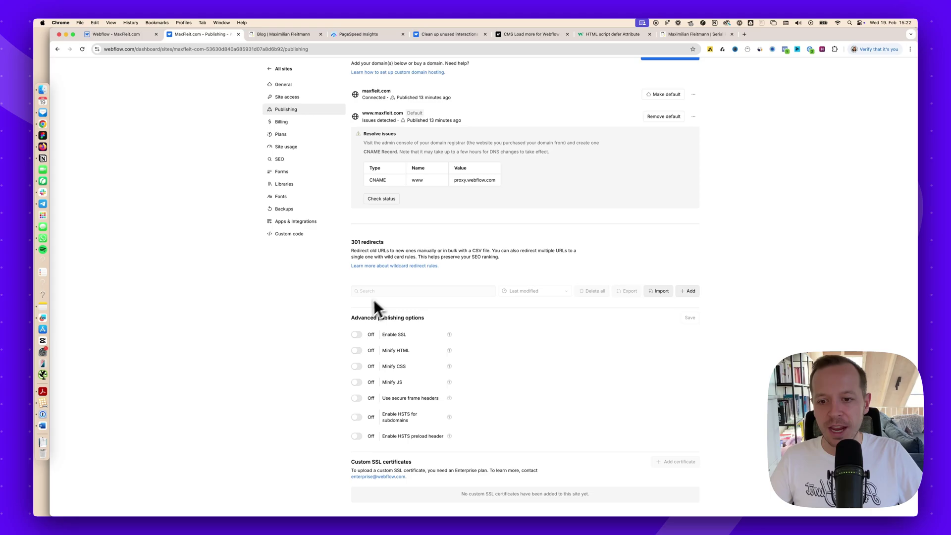
# - Switch on Minify HTML, Minify CSS and Minify JS, then save the publishing options
pyautogui.moveTo(348, 325); pyautogui.dragTo(445, 322)
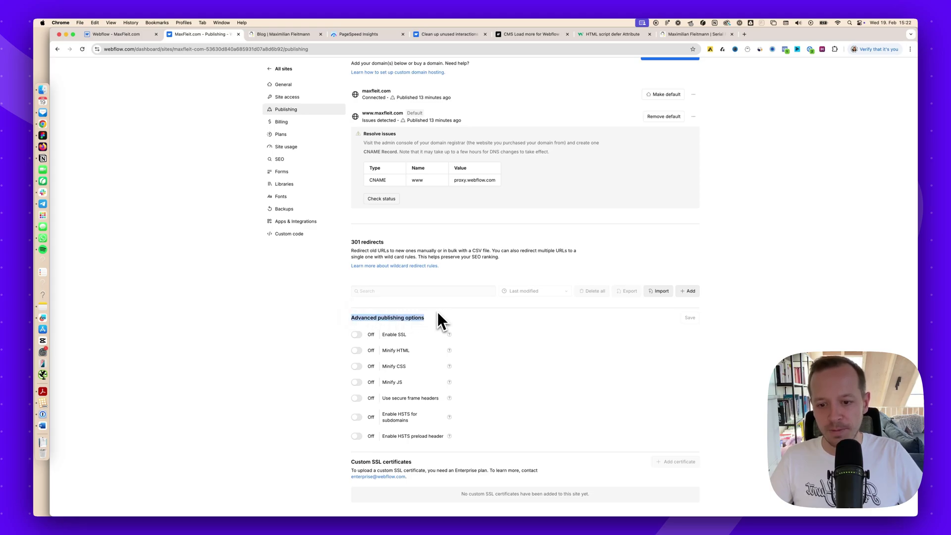
pyautogui.click(356, 335)
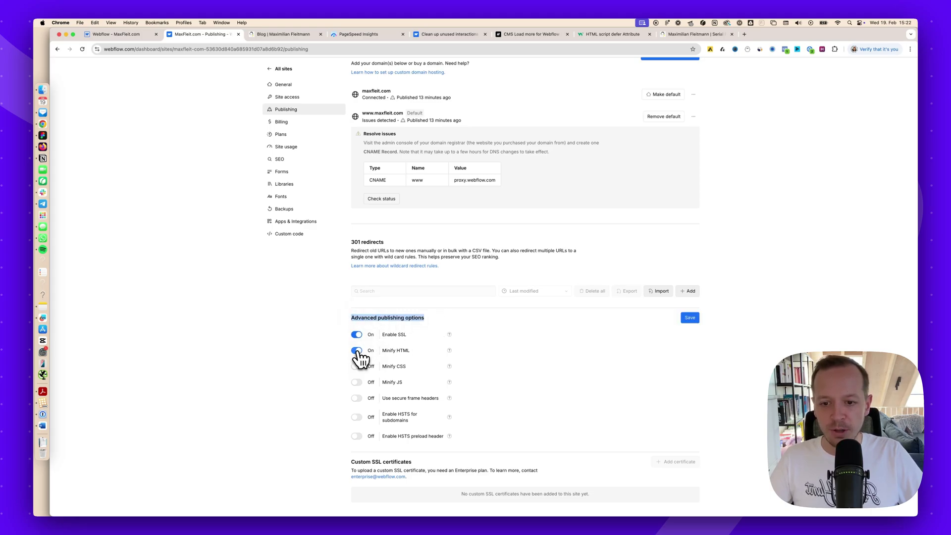
pyautogui.click(357, 350)
pyautogui.moveTo(410, 350); pyautogui.dragTo(385, 350)
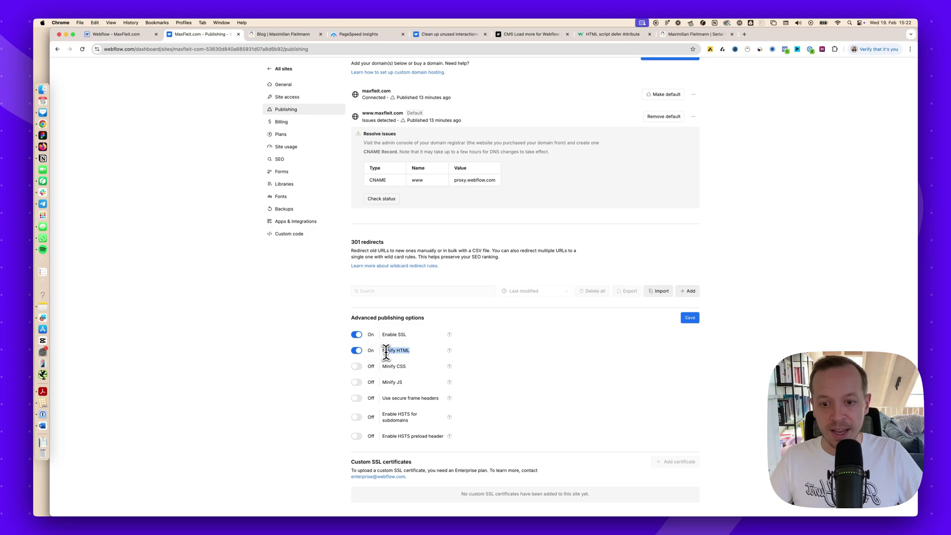
pyautogui.click(356, 366)
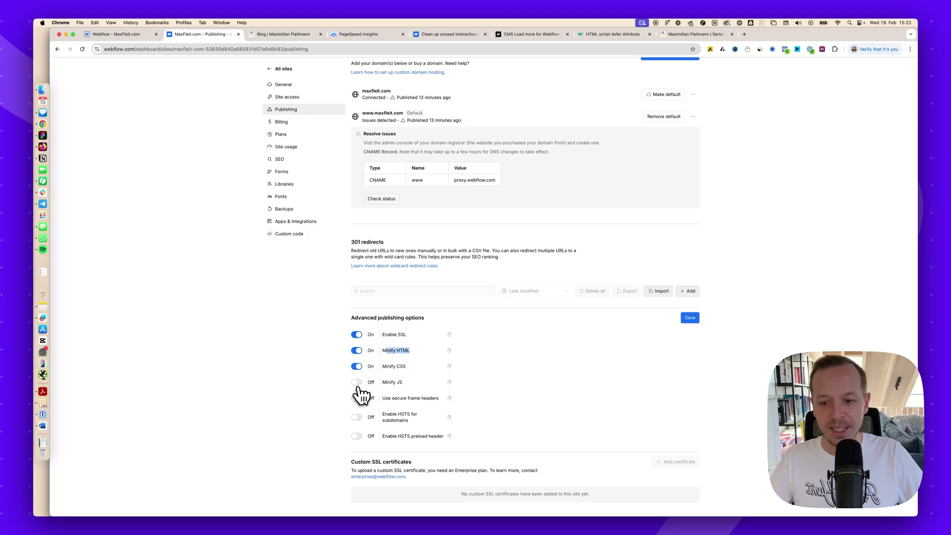
pyautogui.click(356, 383)
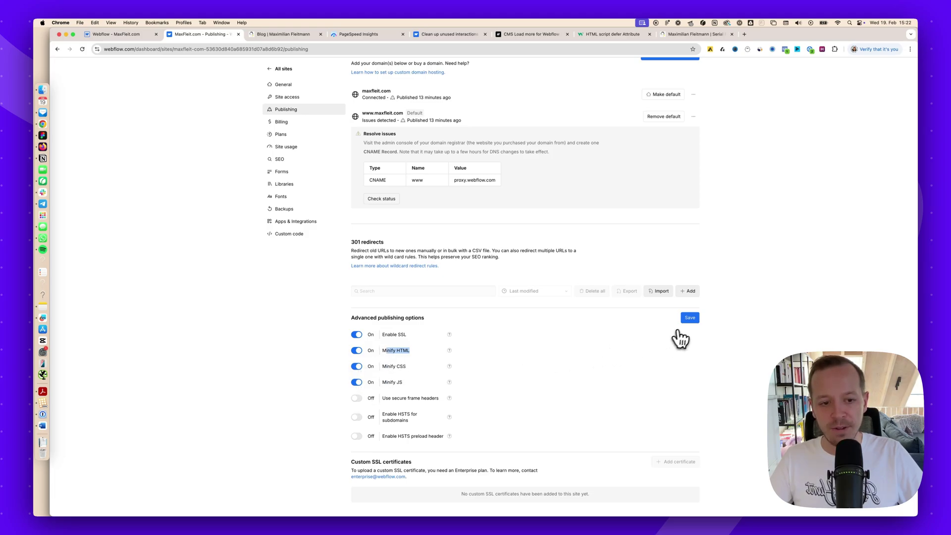
pyautogui.click(688, 320)
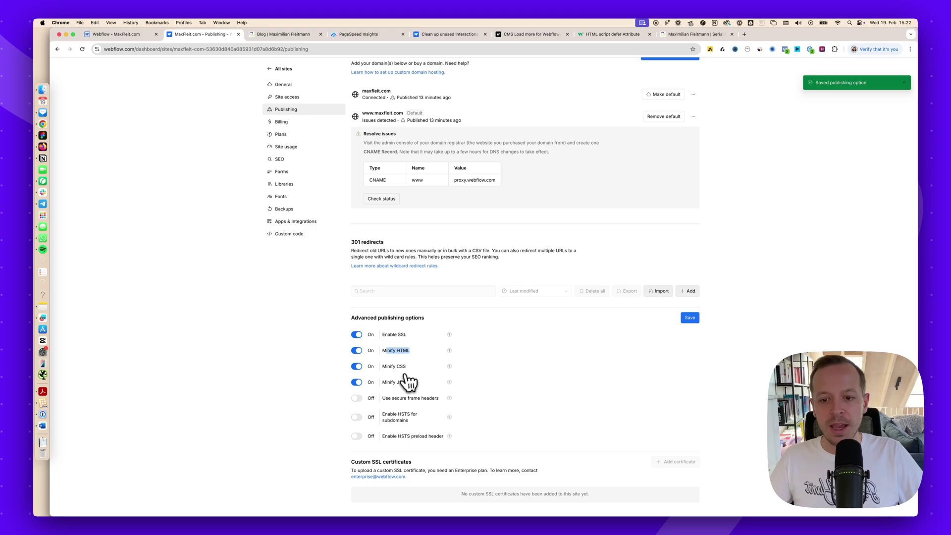
pyautogui.moveTo(410, 350); pyautogui.dragTo(385, 350)
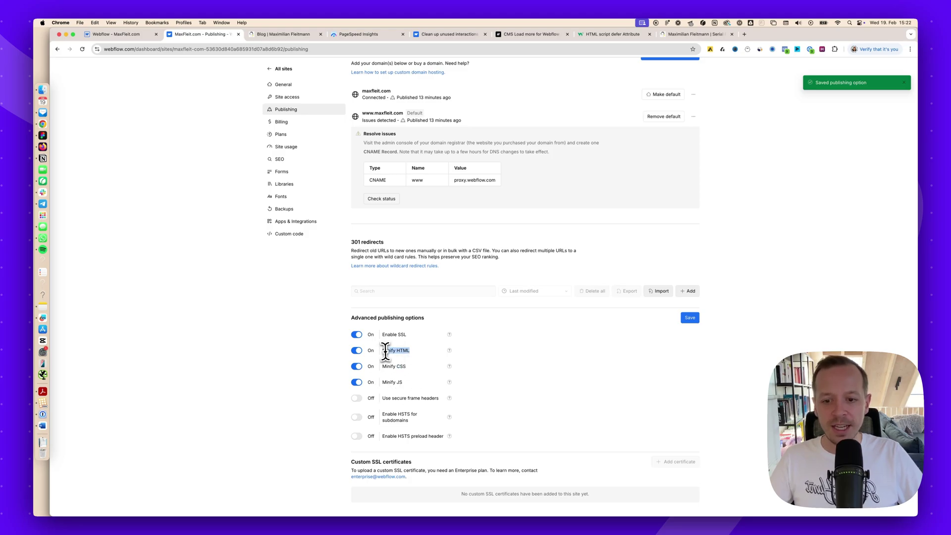
pyautogui.moveTo(407, 384); pyautogui.dragTo(381, 382)
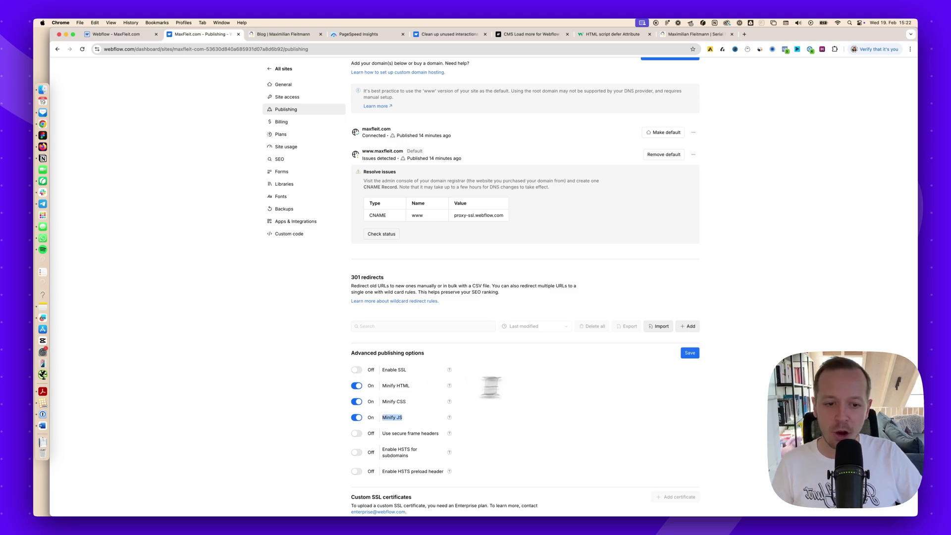
pyautogui.click(689, 353)
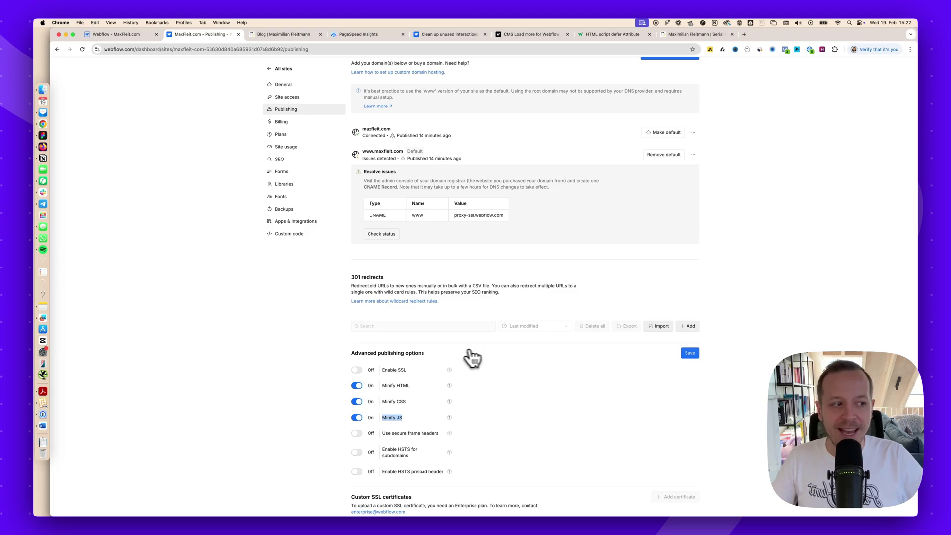
pyautogui.scroll(5, 244, 239)
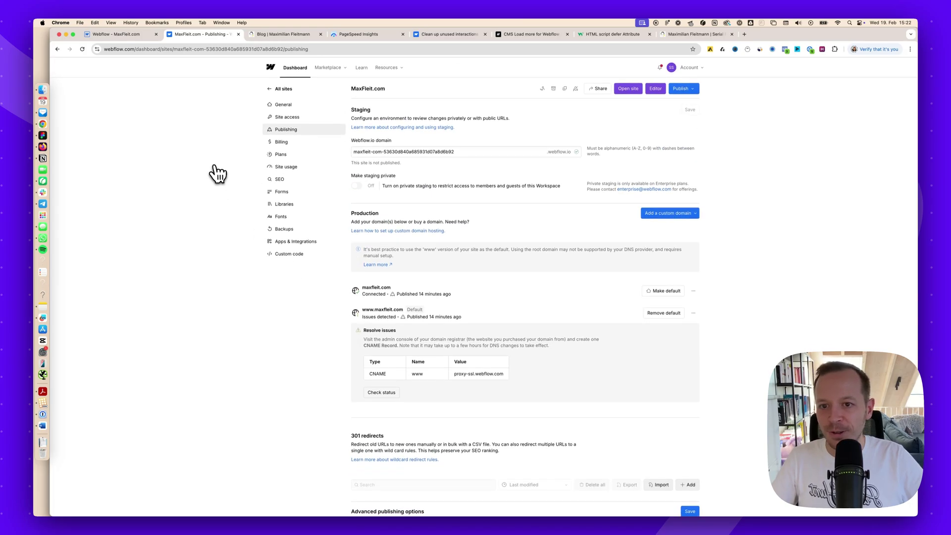
# - In the Designer, select the paragraph under Enabling Growth and view its Typography styles
pyautogui.click(128, 35)
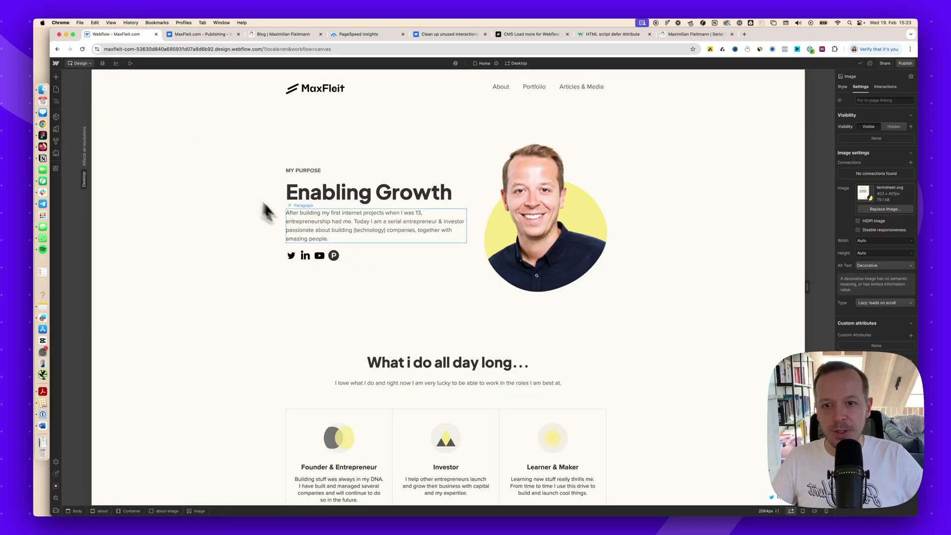
pyautogui.click(376, 242)
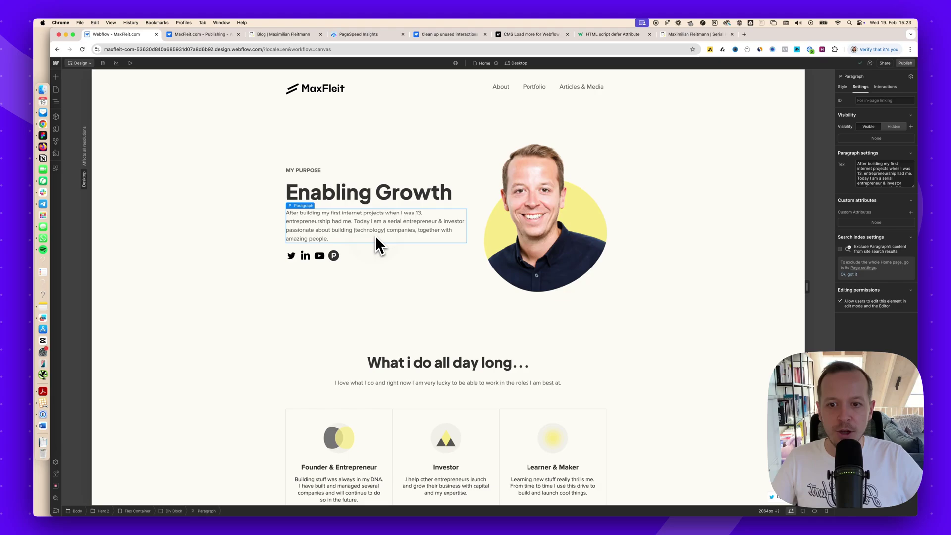
pyautogui.click(842, 87)
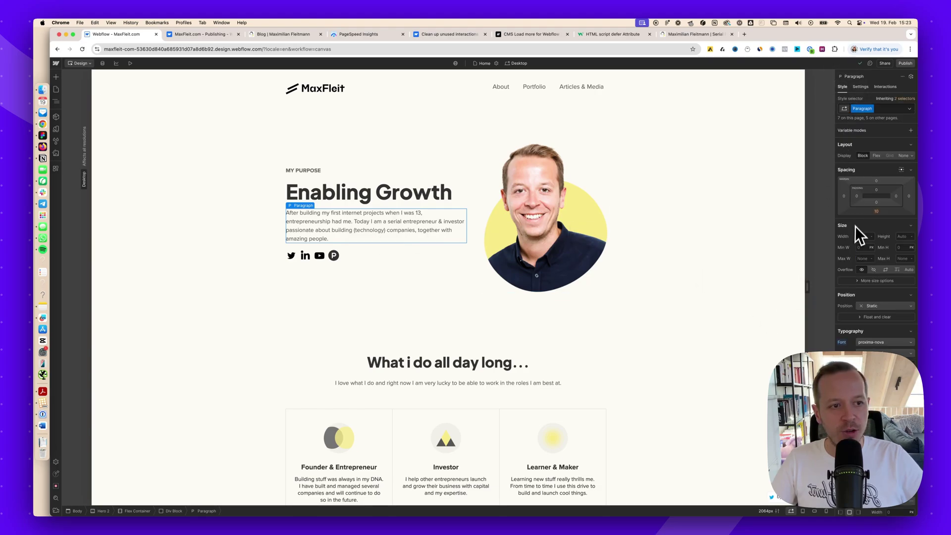
pyautogui.scroll(-3, 873, 317)
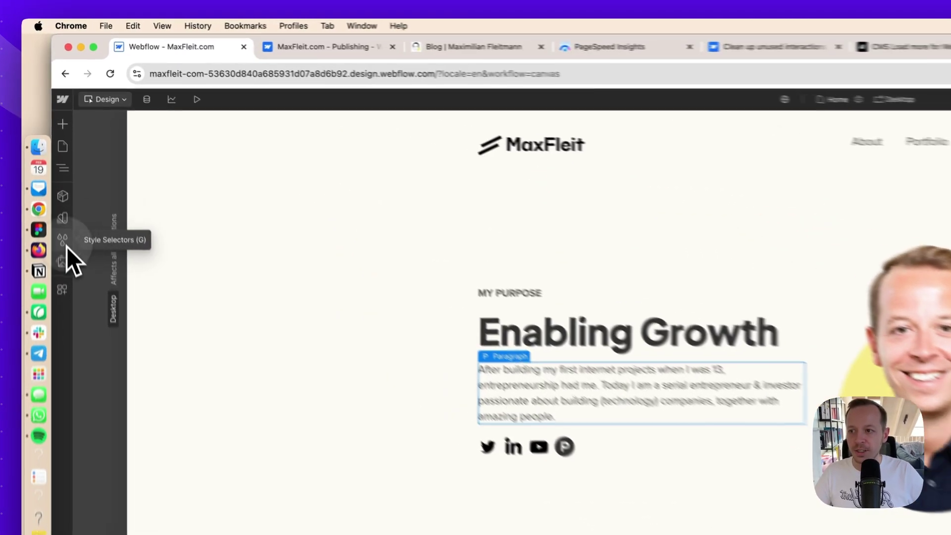
# - Remove the three unused styles with Style Selectors' Clean up unused styles
pyautogui.click(59, 143)
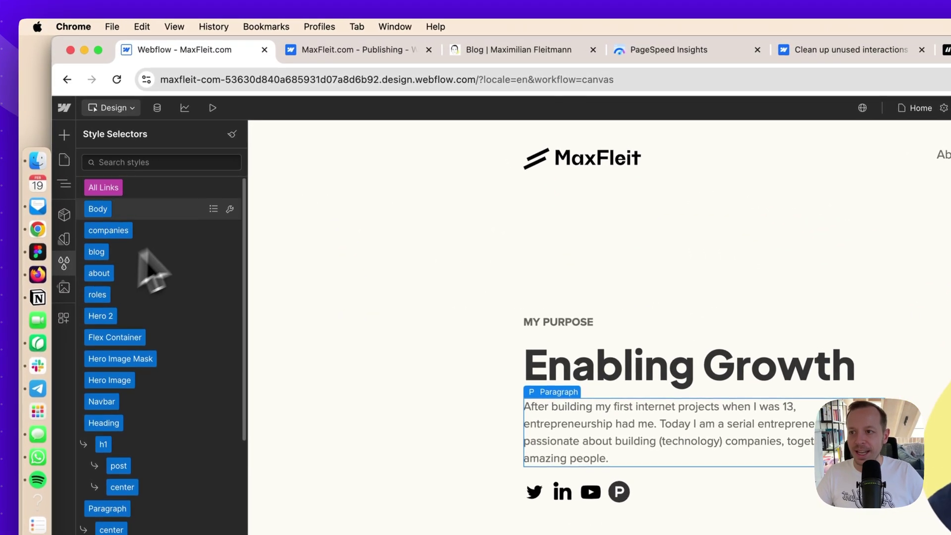
pyautogui.click(237, 141)
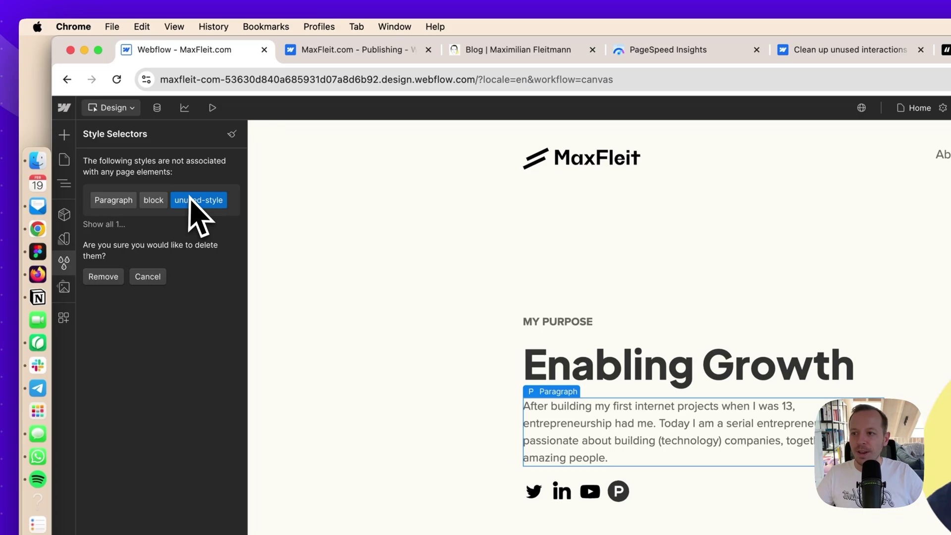
pyautogui.click(115, 276)
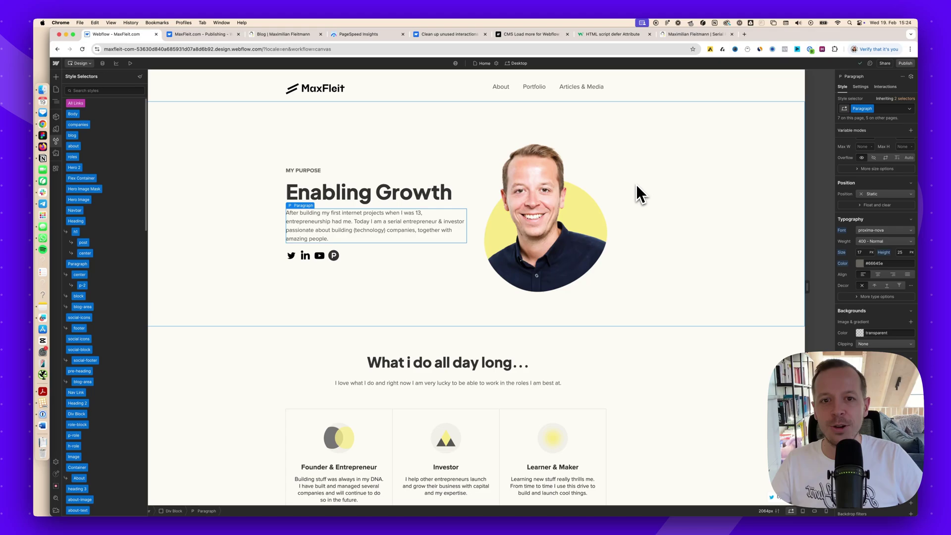
# - Select the Hero 2 section and delete the unused Appear animation through the Interactions cleanup
pyautogui.click(542, 216)
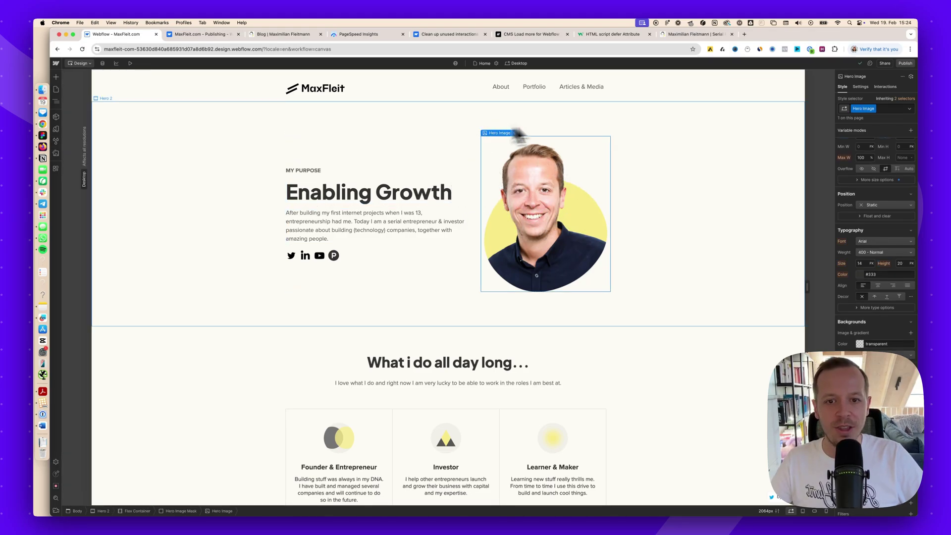
pyautogui.click(646, 115)
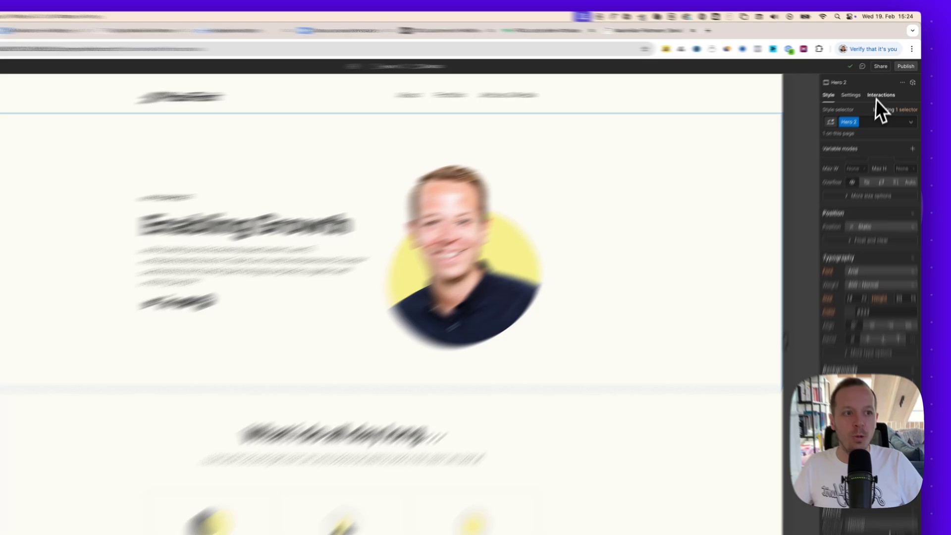
pyautogui.click(877, 97)
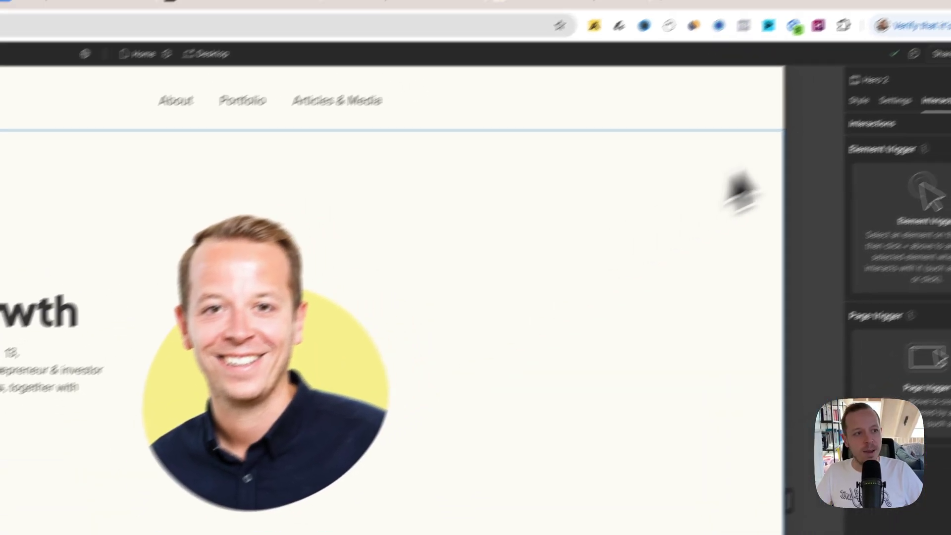
pyautogui.click(949, 82)
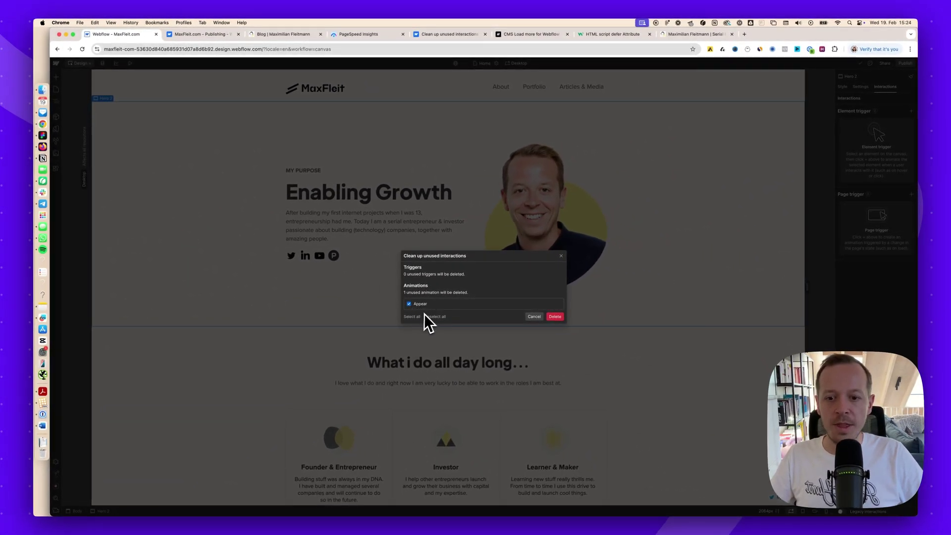
pyautogui.click(556, 316)
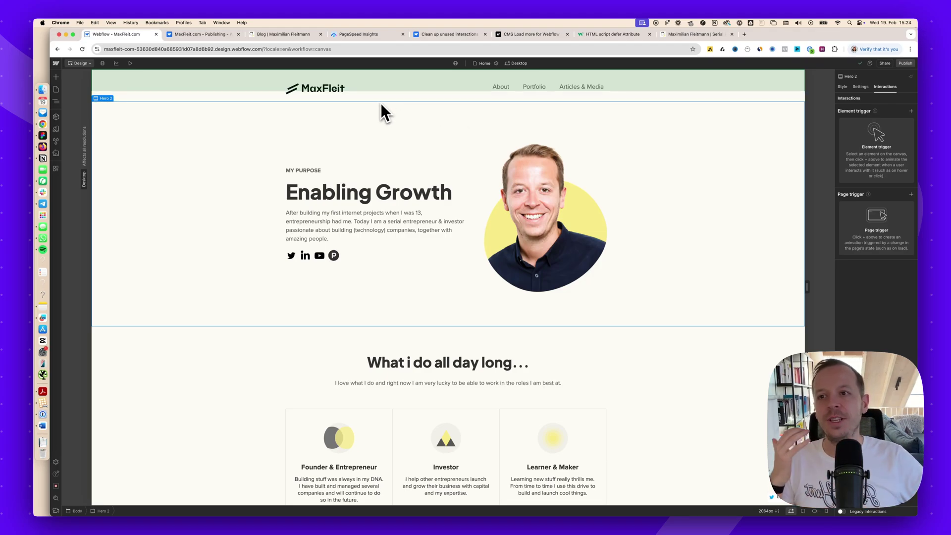
# - Open the 50-item Blog Posts CMS collection, then switch to the live maxfleit.com blog
pyautogui.click(103, 63)
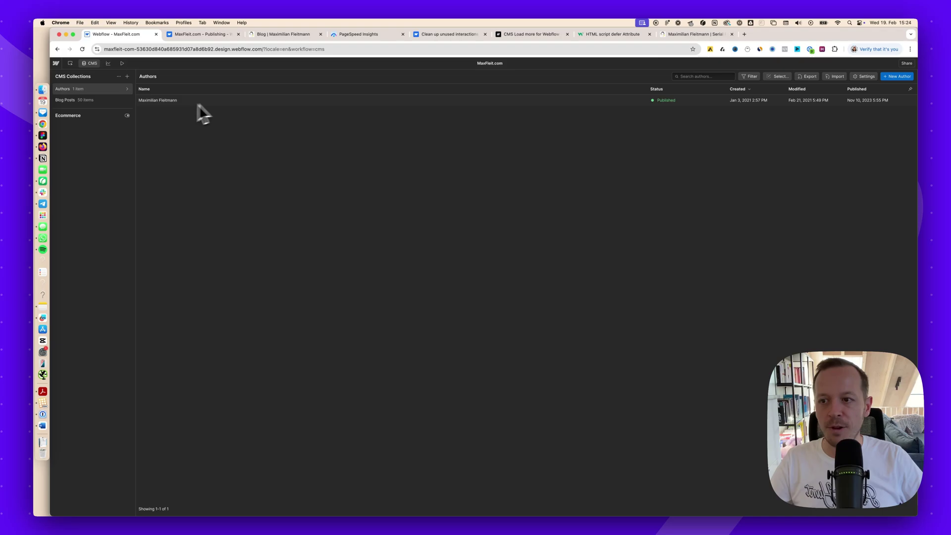
pyautogui.click(101, 102)
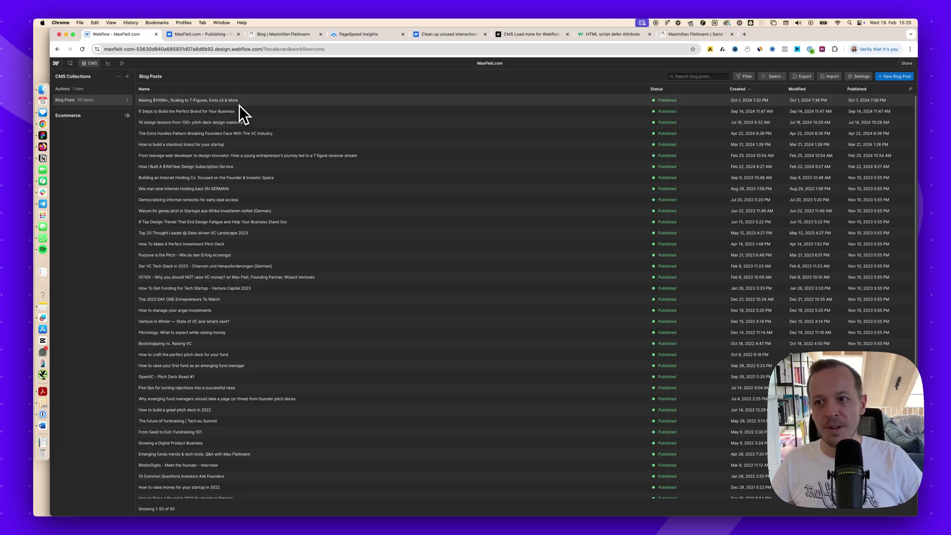
pyautogui.click(283, 34)
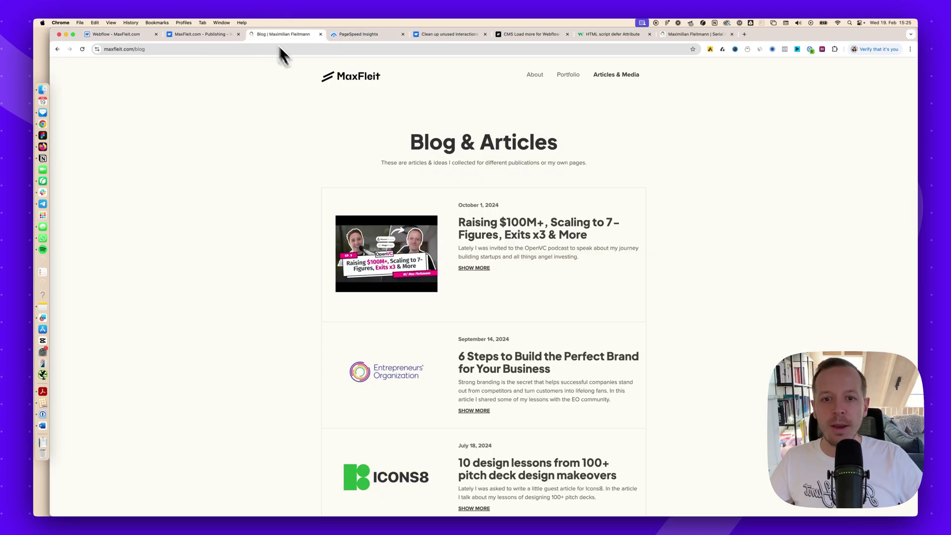
# - Scroll through the live blog posts, then return to the Webflow – MaxFleit.com tab
pyautogui.scroll(-12, 439, 149)
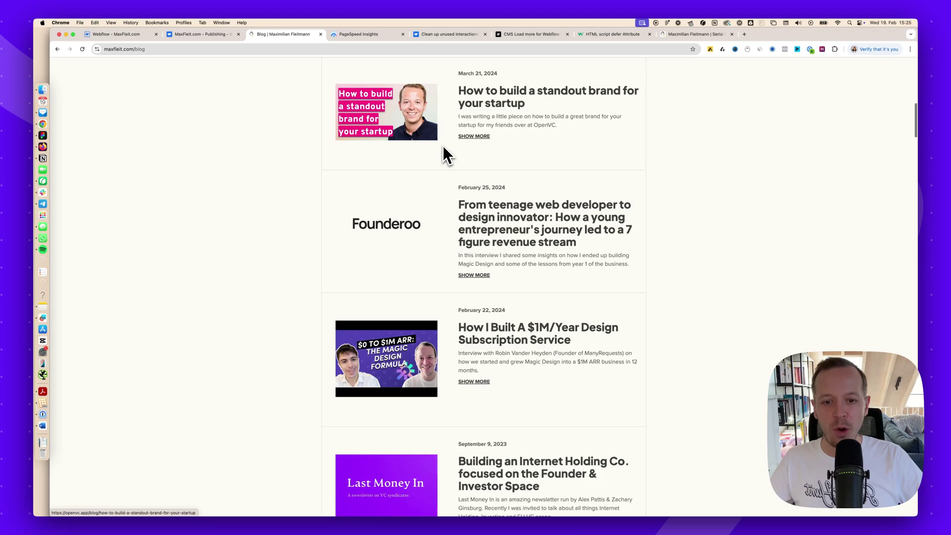
pyautogui.scroll(-20, 443, 146)
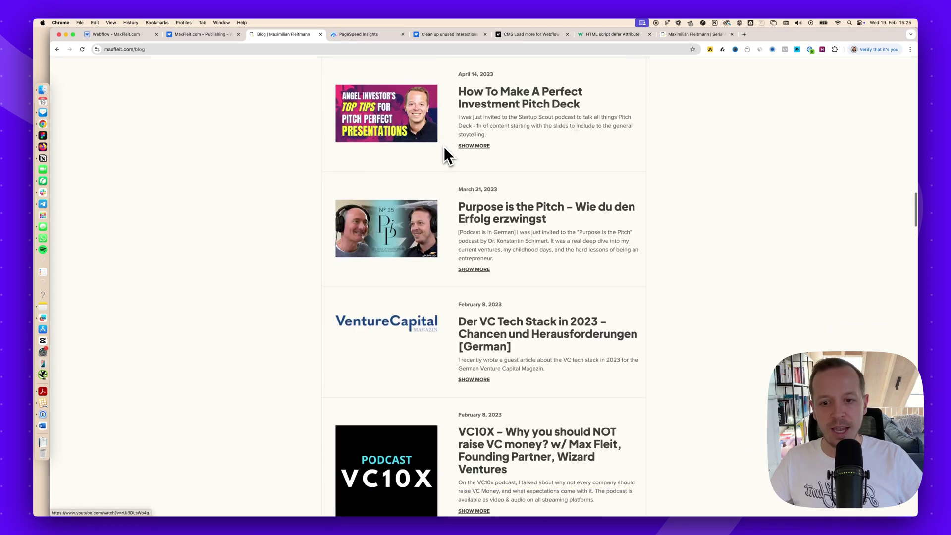
pyautogui.scroll(-20, 444, 147)
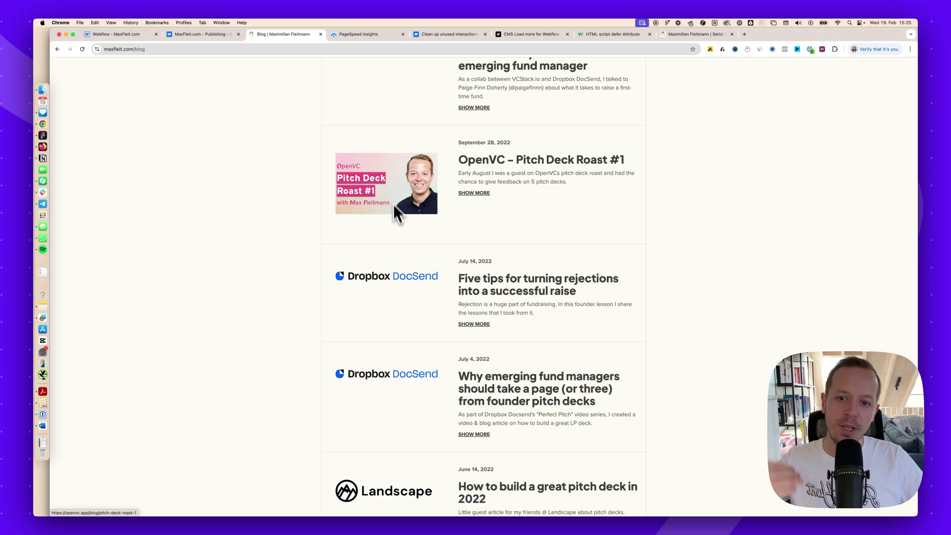
pyautogui.scroll(-3, 396, 204)
pyautogui.scroll(-5, 532, 163)
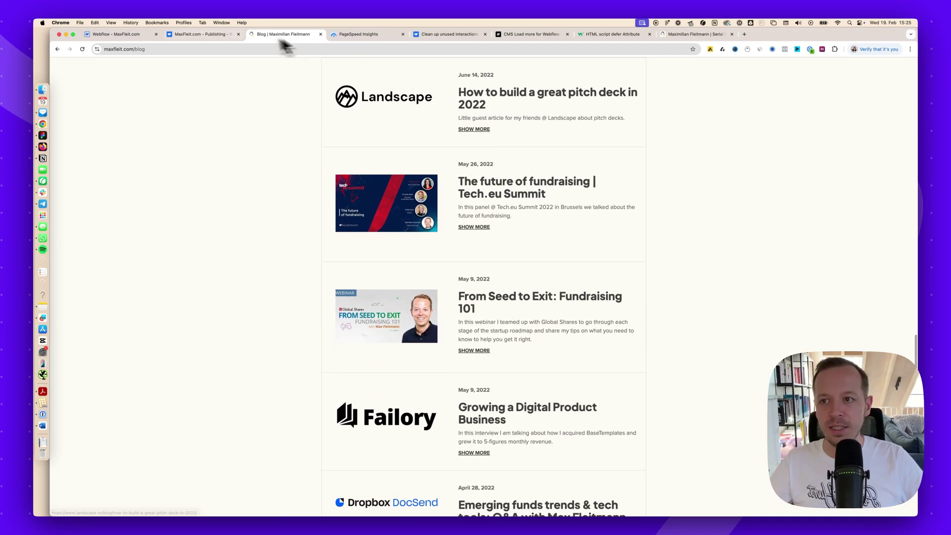
pyautogui.click(208, 35)
# - Leave the CMS view and open the Blog page on the design canvas
pyautogui.click(124, 38)
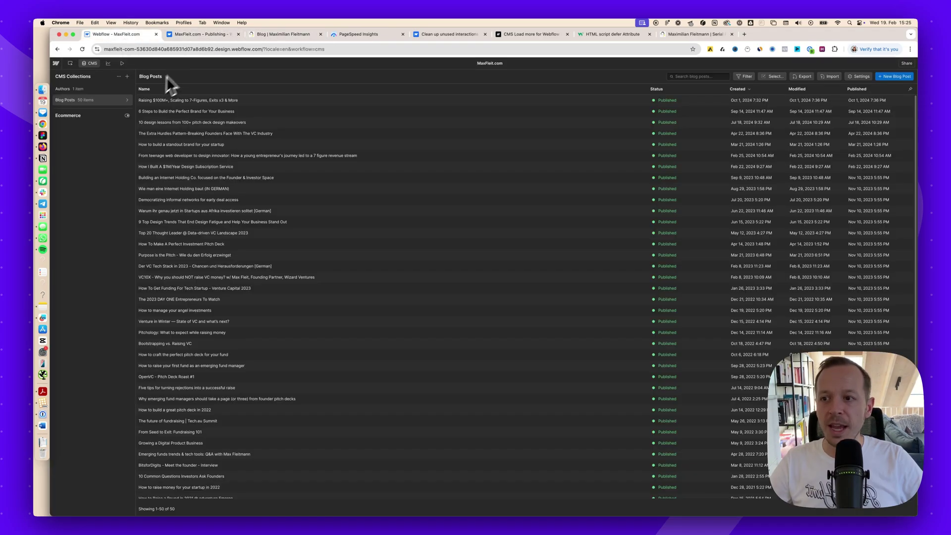
pyautogui.click(92, 66)
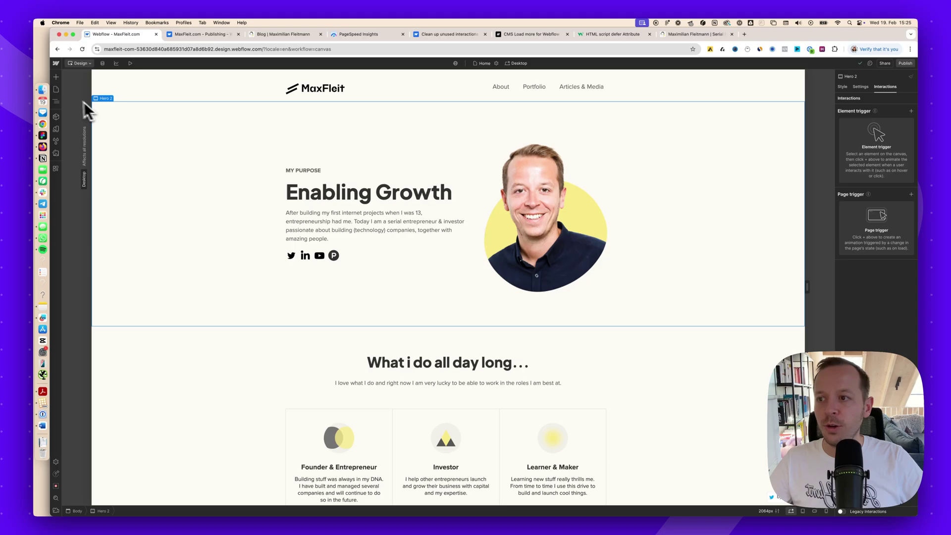
pyautogui.click(59, 91)
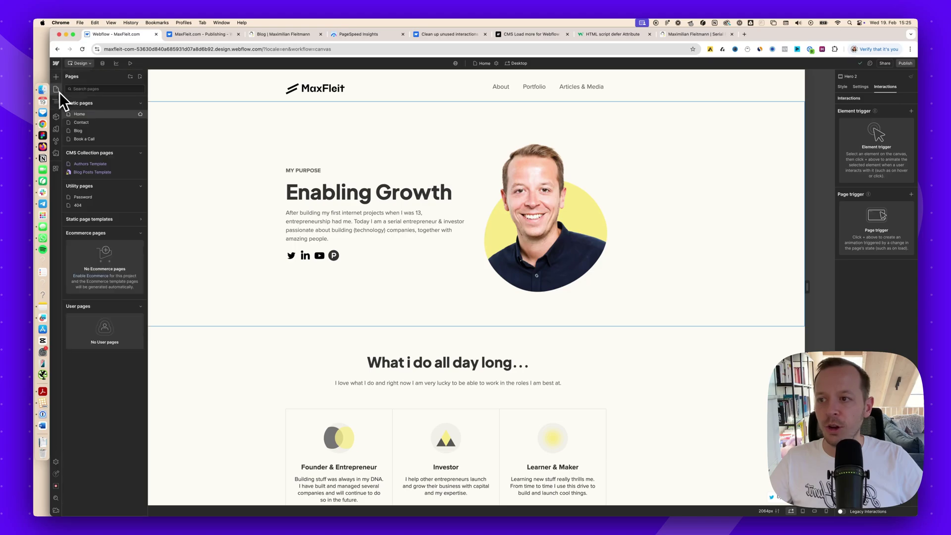
pyautogui.click(93, 131)
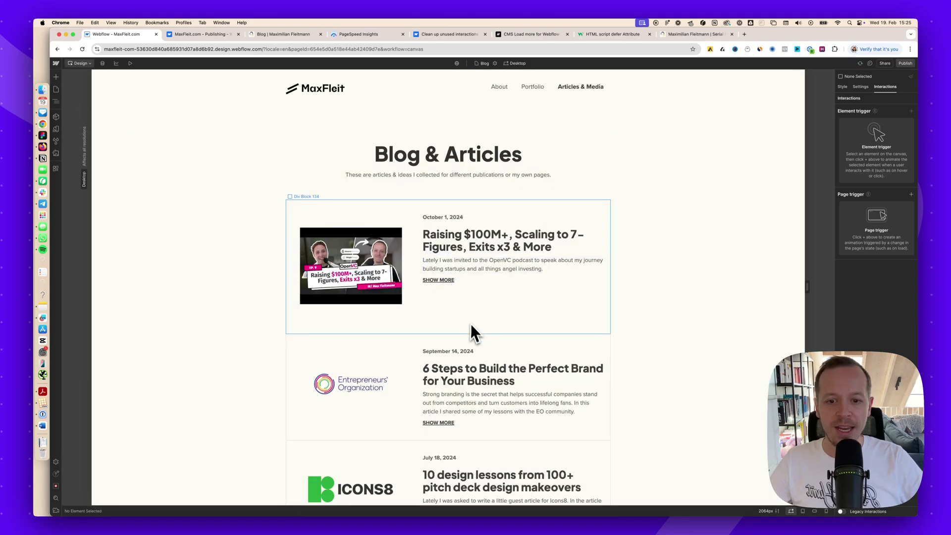
# - Paginate the Collection List Wrapper at 8 items per page, then view Finsweet's CMS Load guide
pyautogui.click(309, 203)
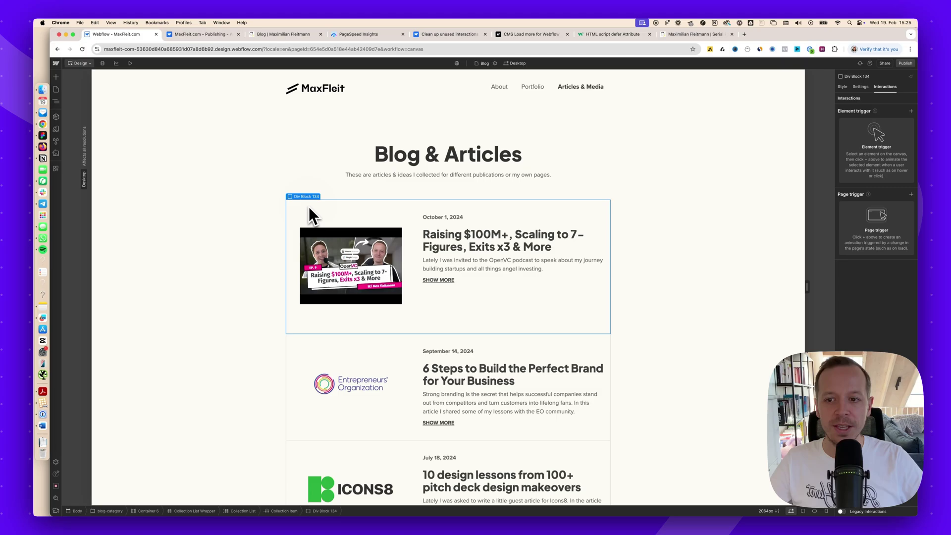
pyautogui.click(58, 103)
pyautogui.click(99, 129)
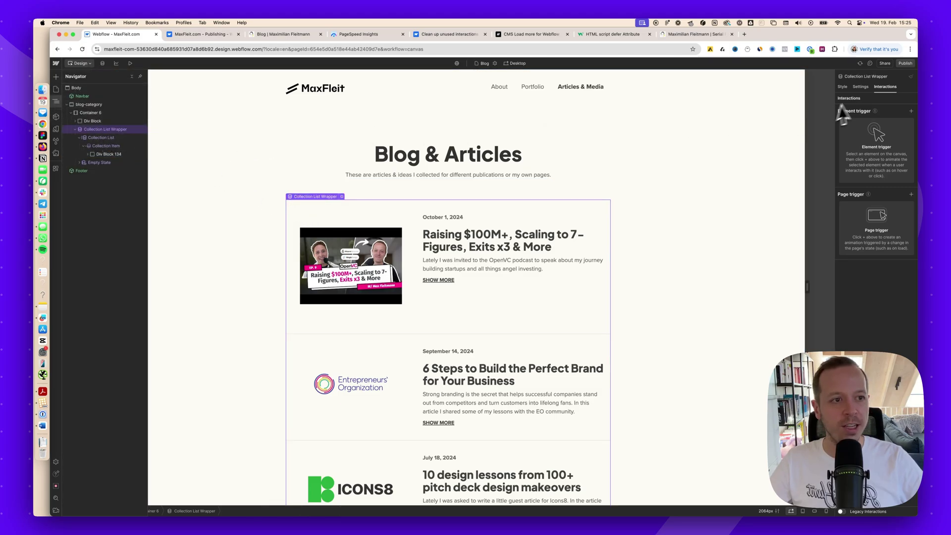
pyautogui.click(860, 87)
pyautogui.click(858, 289)
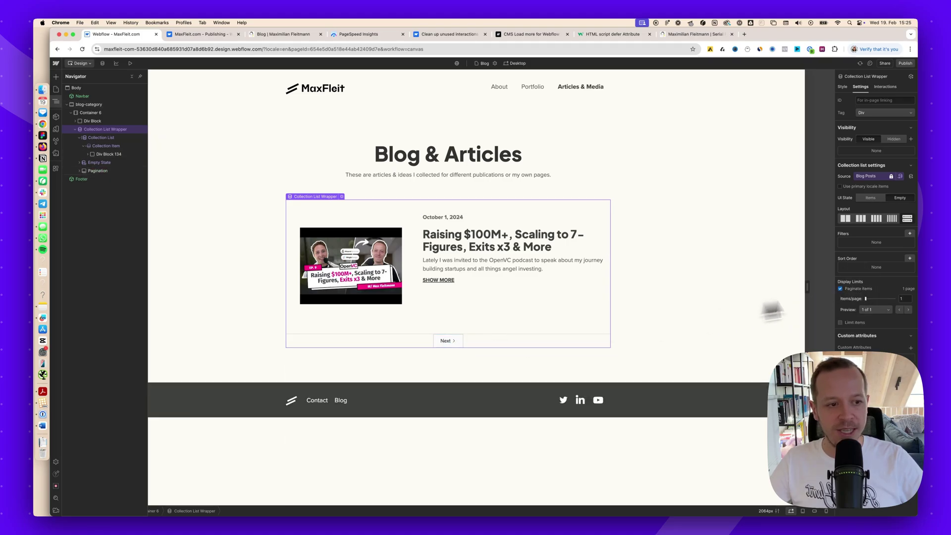
pyautogui.moveTo(866, 299); pyautogui.dragTo(873, 300)
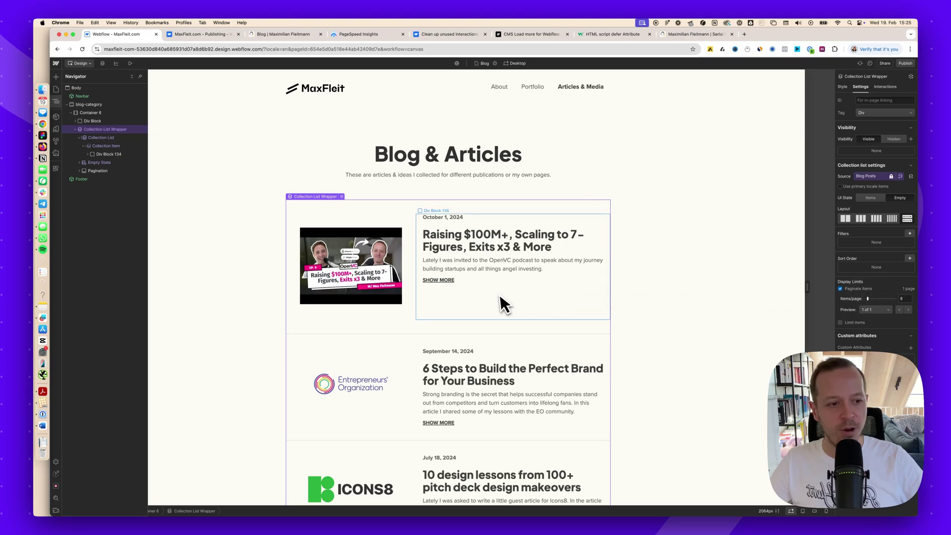
pyautogui.scroll(-5, 501, 304)
pyautogui.scroll(-10, 454, 296)
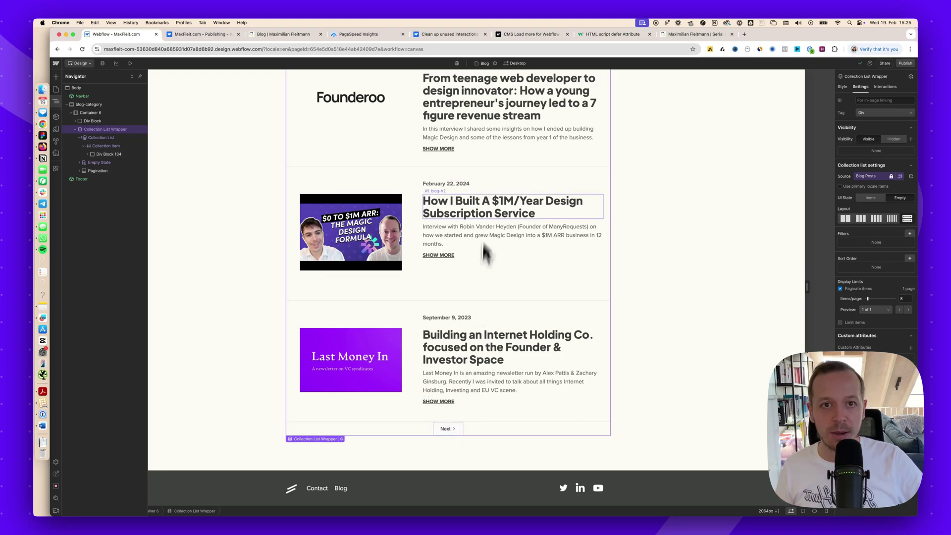
pyautogui.click(521, 35)
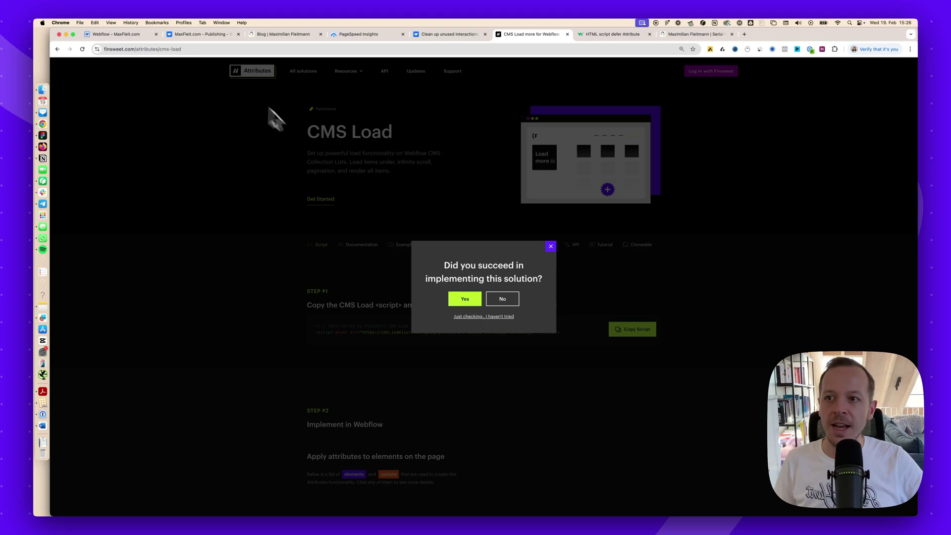
# - Close the 'Did you succeed' survey and switch to the PageSpeed Insights report
pyautogui.click(549, 246)
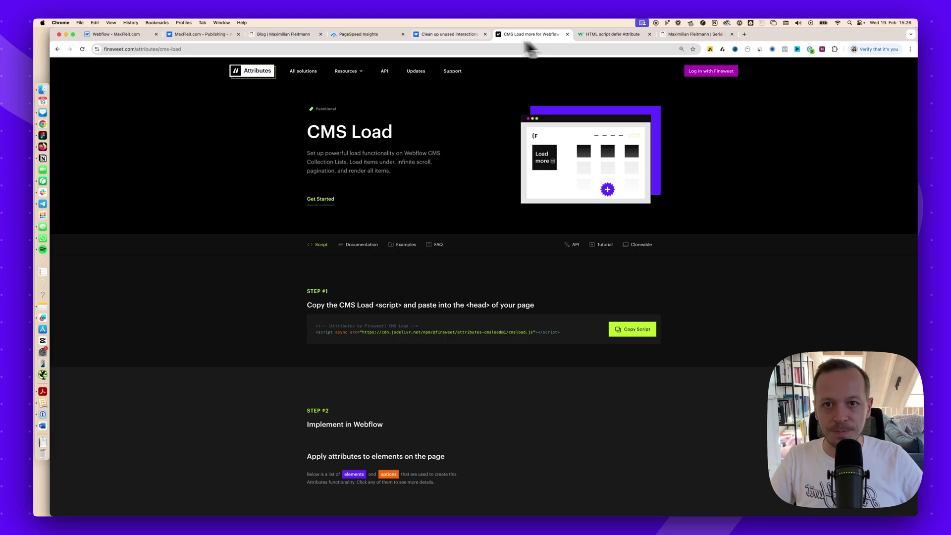
pyautogui.click(451, 35)
# - Glance over the PageSpeed report and unused-interactions article, then return to the Webflow Designer
pyautogui.click(384, 37)
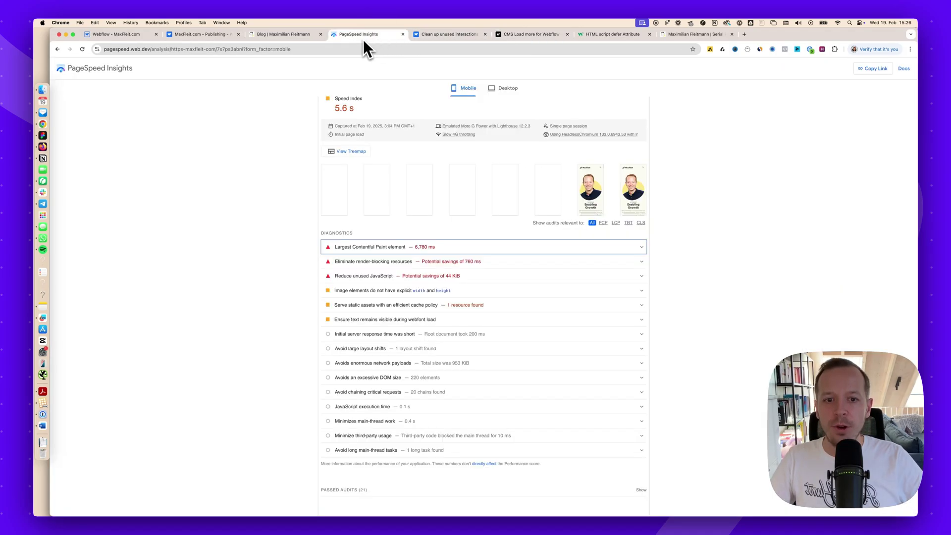
pyautogui.click(420, 36)
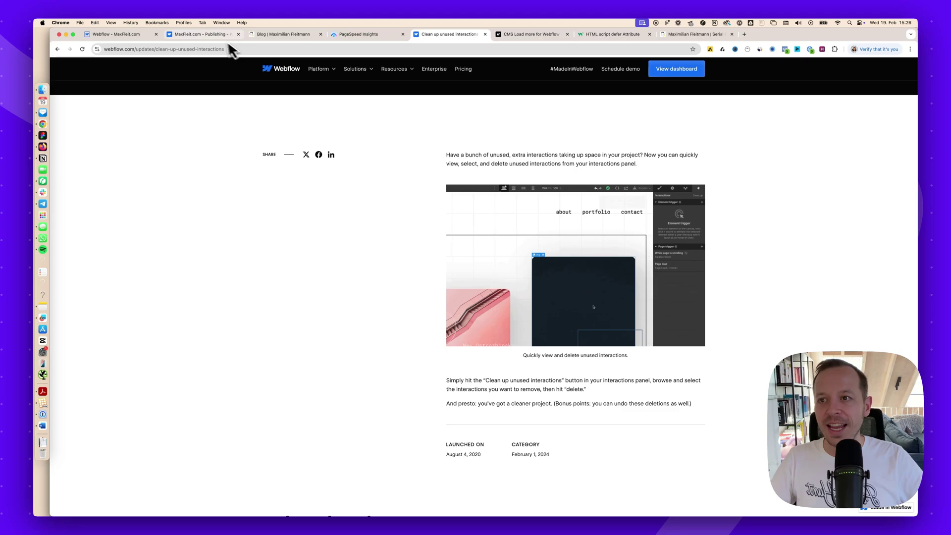
pyautogui.click(198, 36)
pyautogui.click(123, 36)
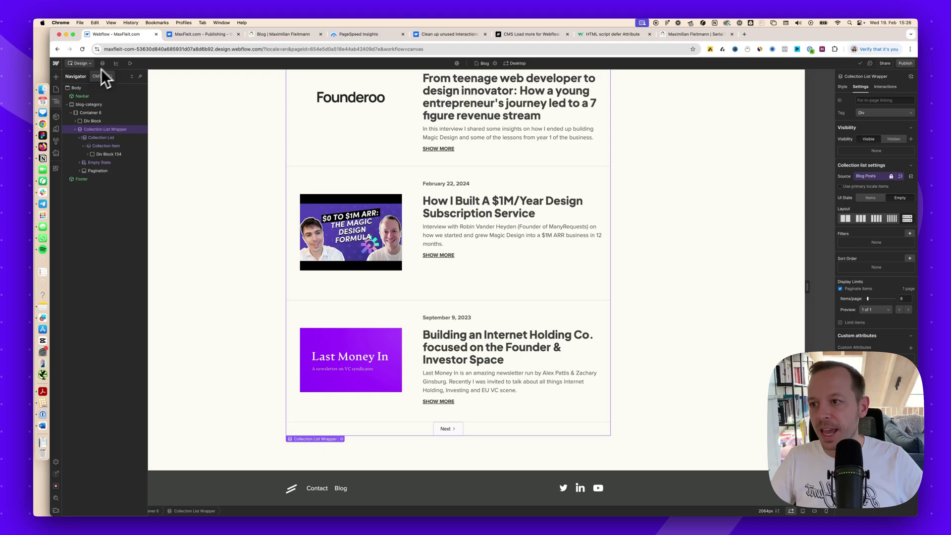
# - In the Blog page's head custom code, change the Finsweet CMS Load script from async to defer
pyautogui.click(59, 90)
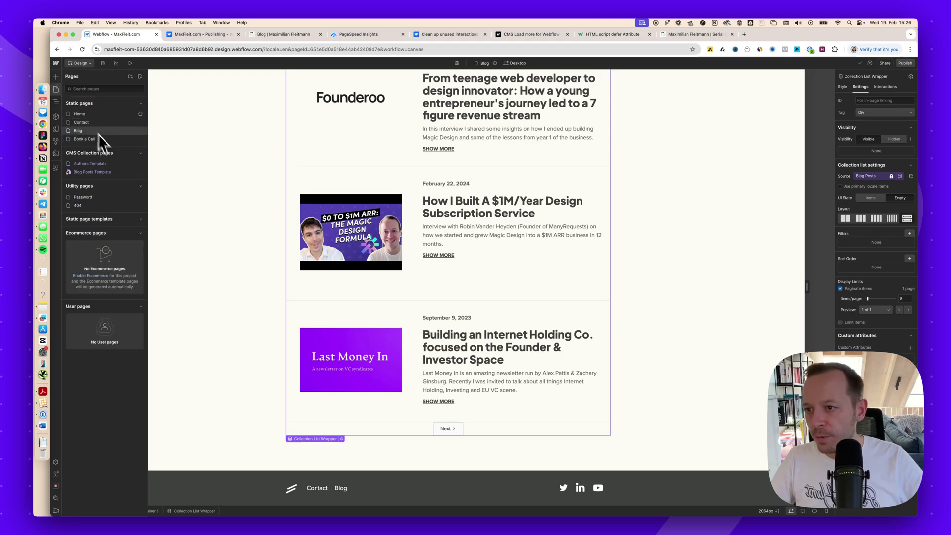
pyautogui.click(140, 130)
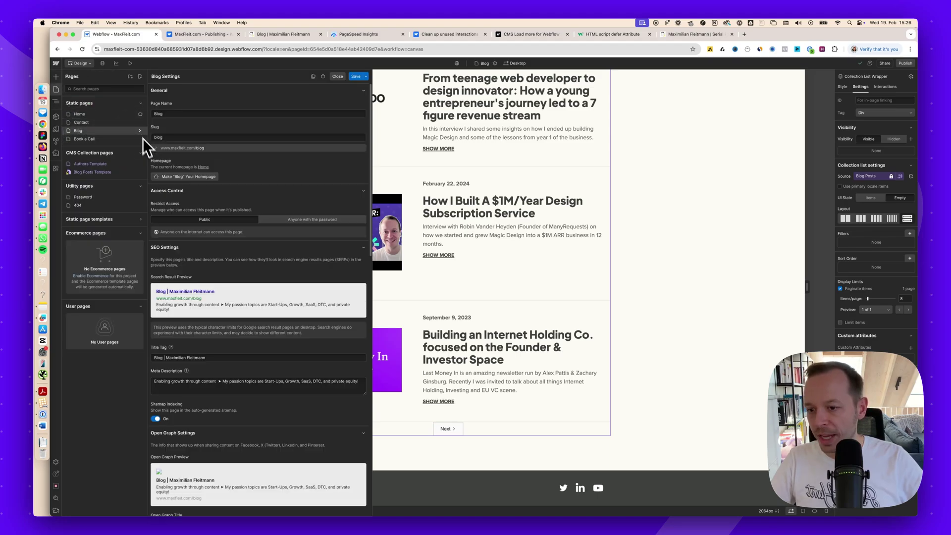
pyautogui.scroll(-6, 222, 328)
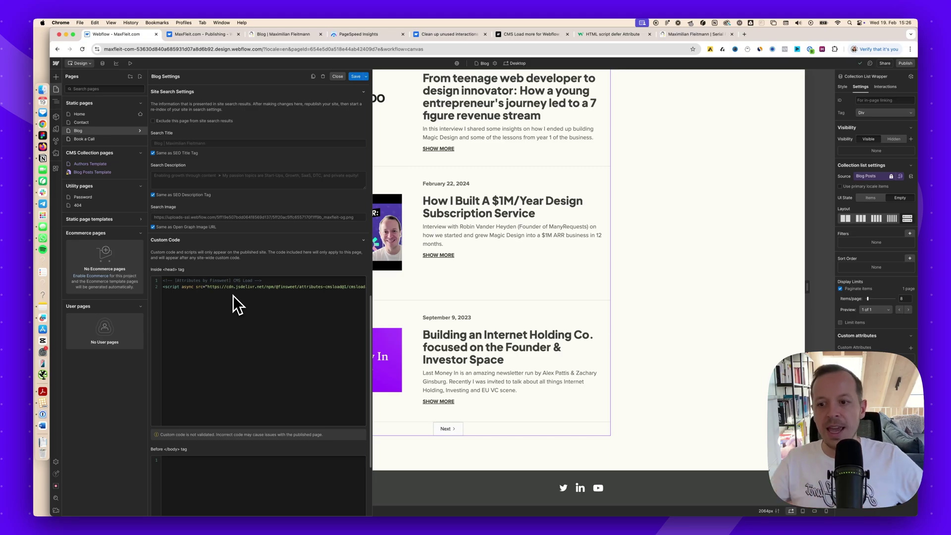
pyautogui.click(181, 287)
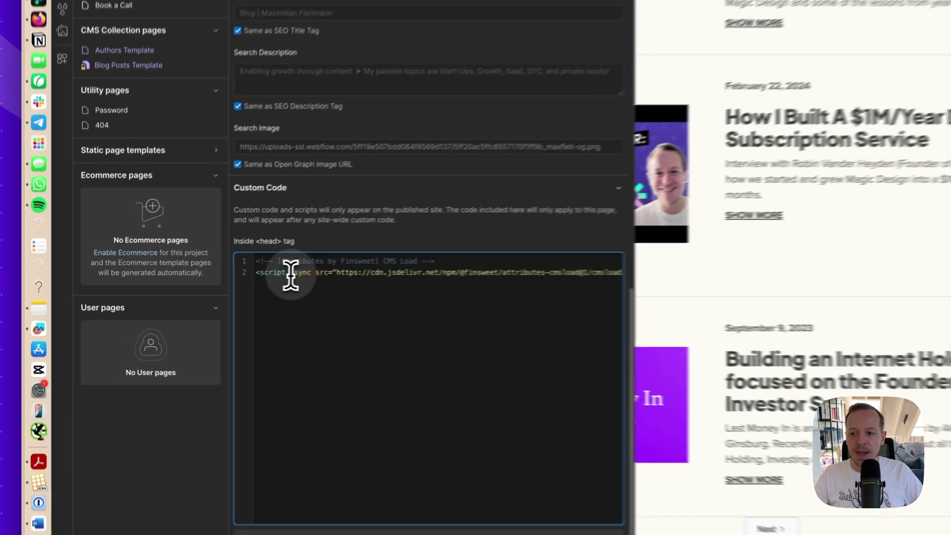
pyautogui.doubleClick(300, 272)
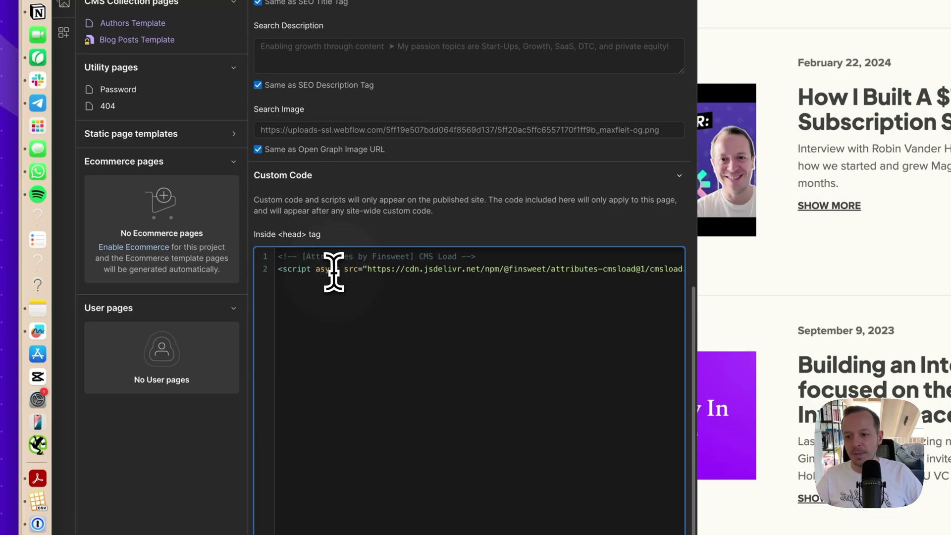
pyautogui.write('defer')
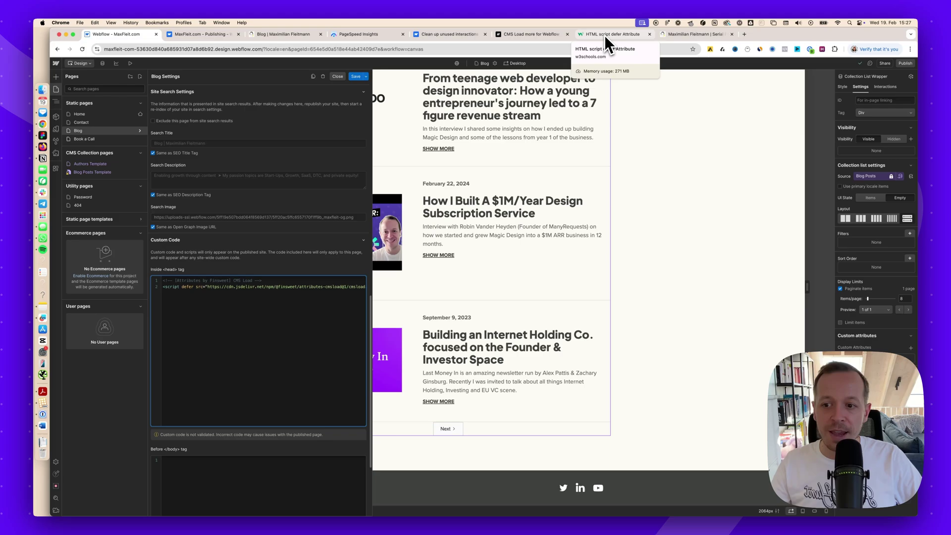
# - Read the W3Schools script defer reference, highlighting 'defer' and 'async' in Definition and Usage
pyautogui.click(604, 34)
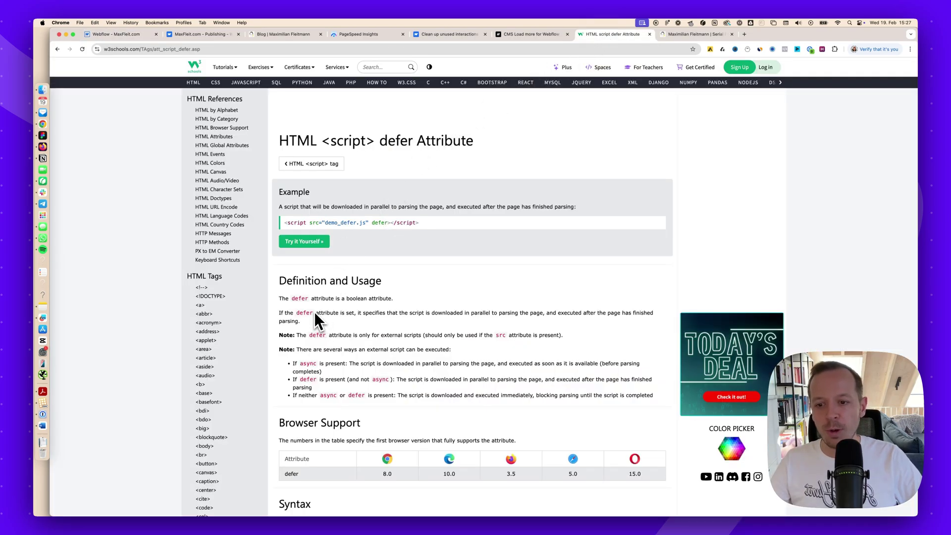
pyautogui.scroll(-1, 314, 312)
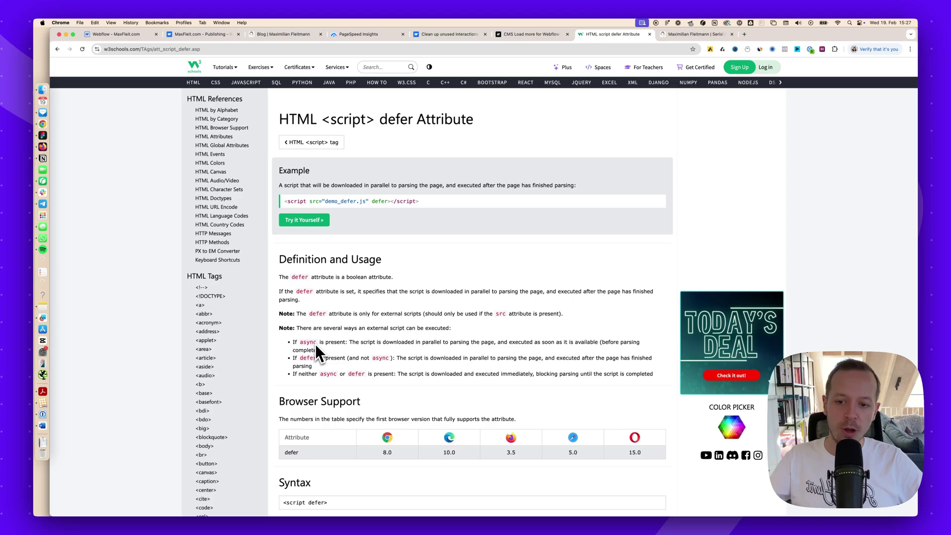
pyautogui.doubleClick(306, 358)
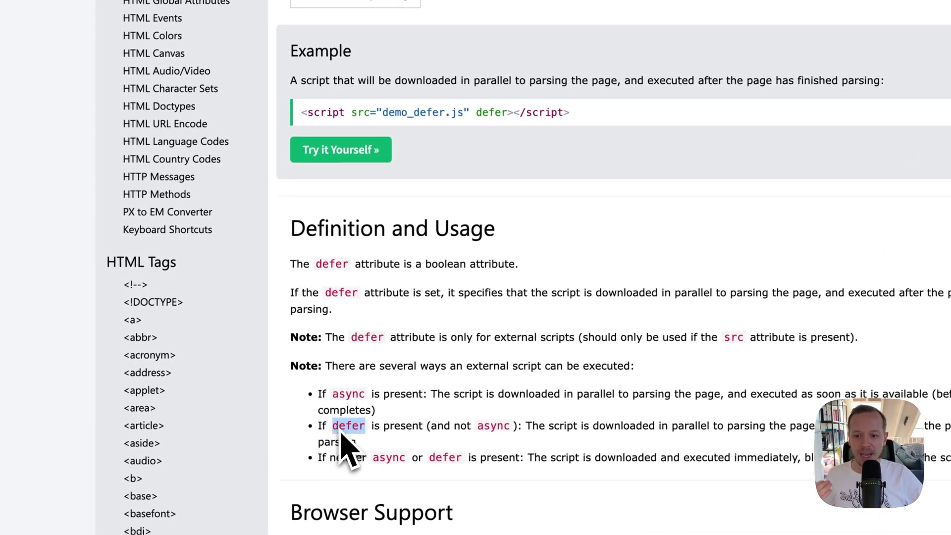
pyautogui.moveTo(365, 394); pyautogui.dragTo(339, 393)
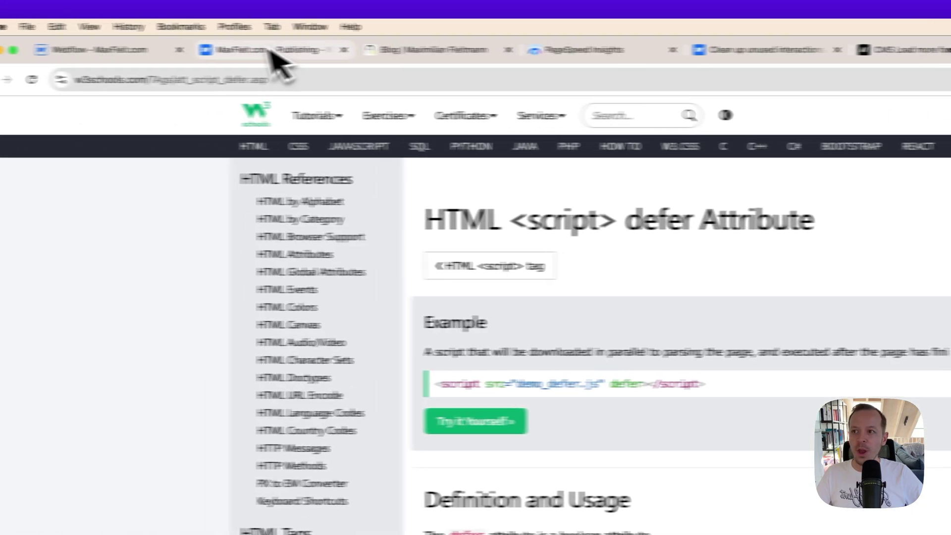
# - Go back to the Webflow Designer, close Blog Settings and dismiss the unsaved changes warning
pyautogui.click(40, 15)
pyautogui.click(184, 52)
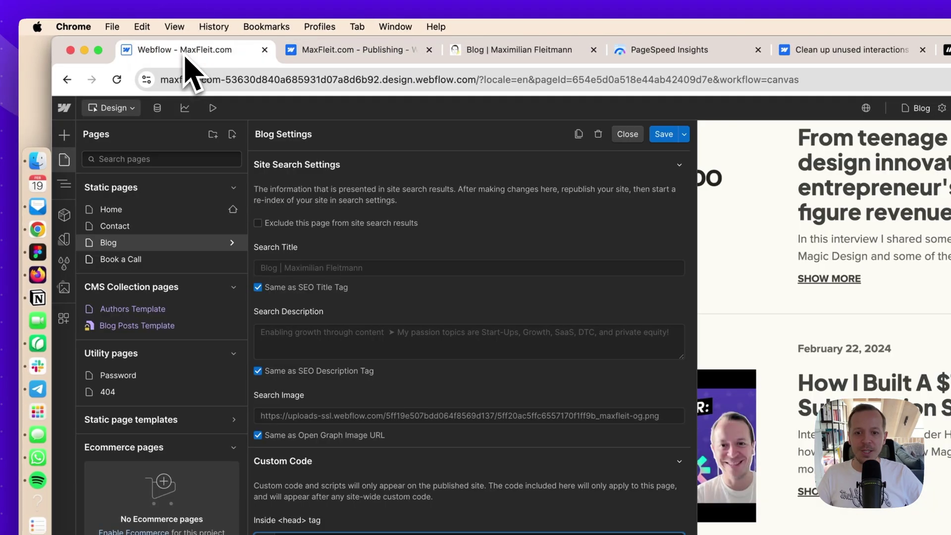
pyautogui.click(616, 138)
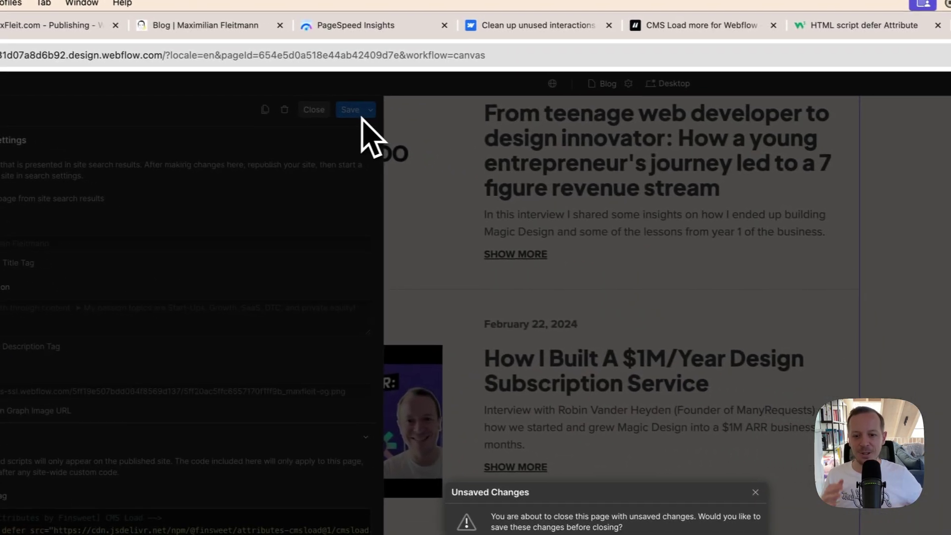
pyautogui.click(346, 110)
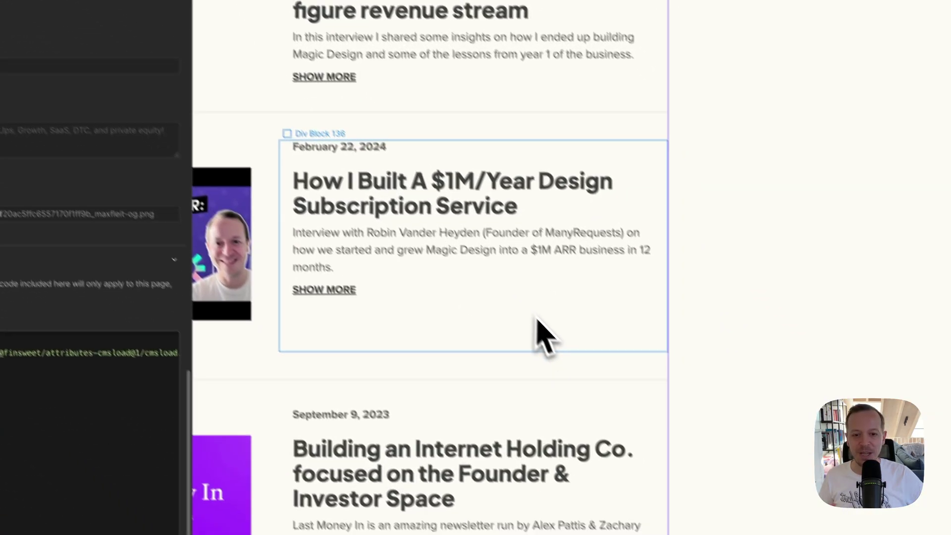